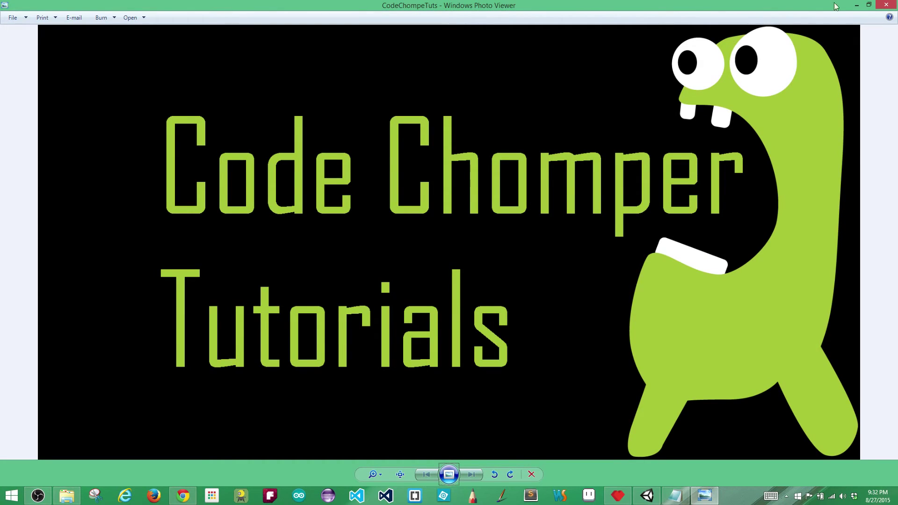
Minimize the Windows Photo Viewer title image to bring the empty Pyxel Edit workspace forward
click(857, 5)
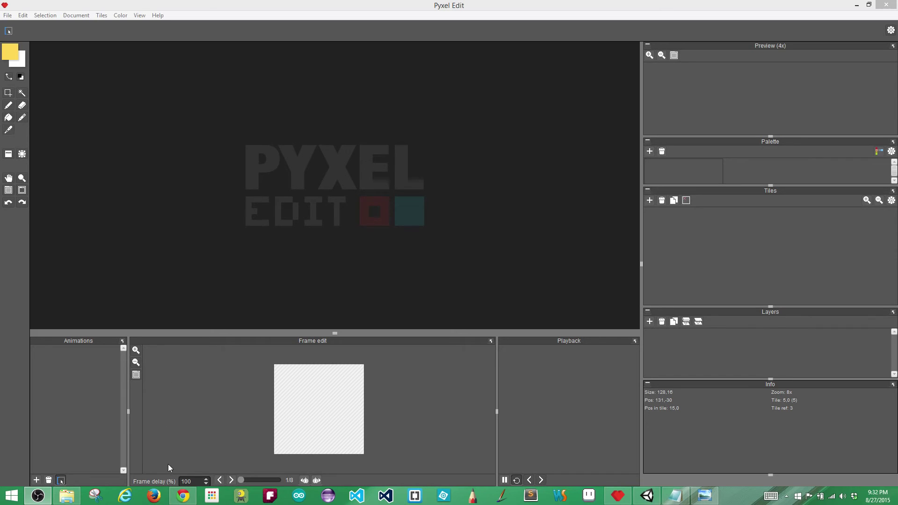
click(183, 495)
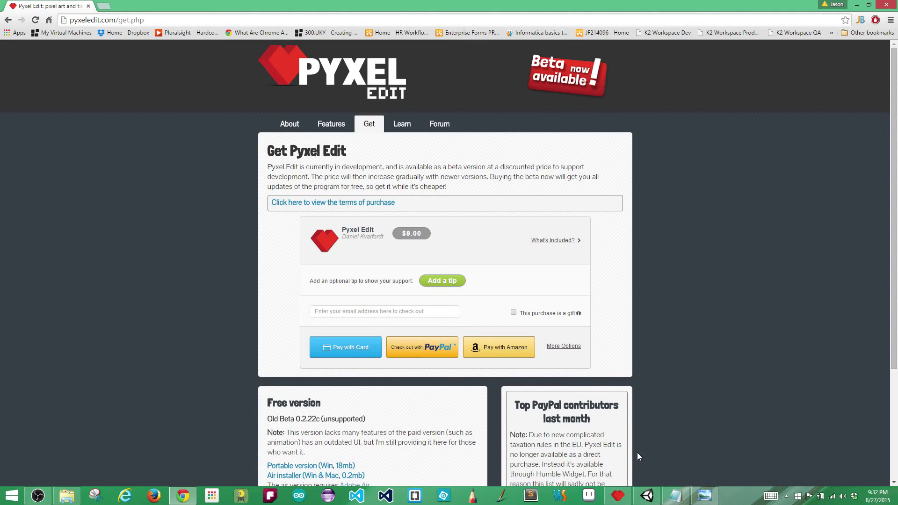
mouse_move(619, 496)
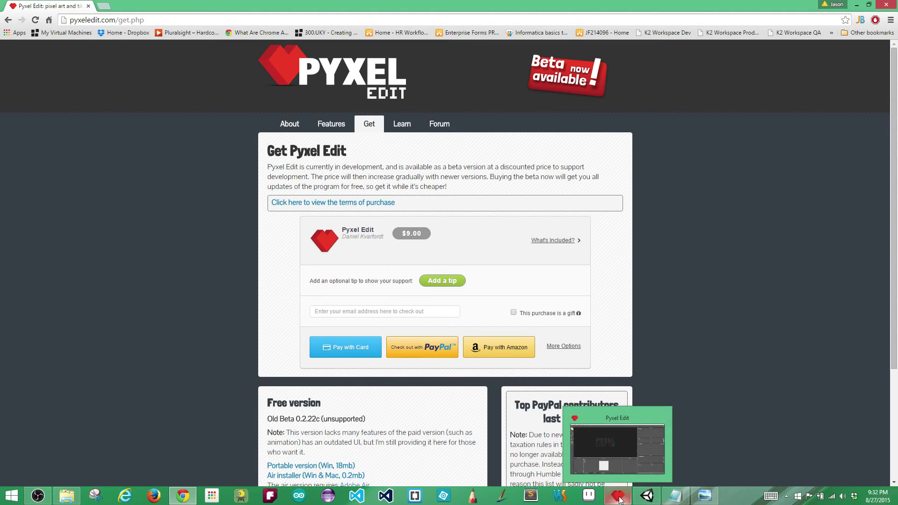
click(619, 498)
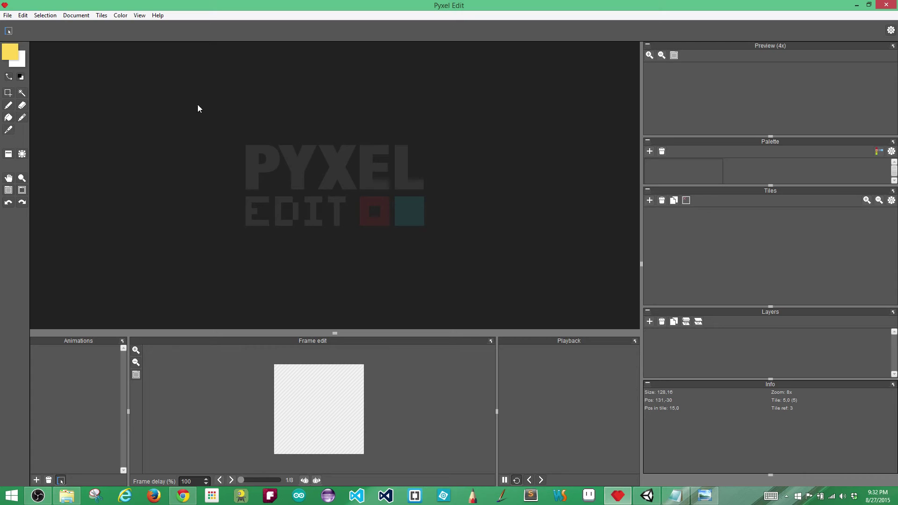
Create a new tiled document, 8×1 tiles of 16×16 pixels (128×16), and maximize it
click(9, 16)
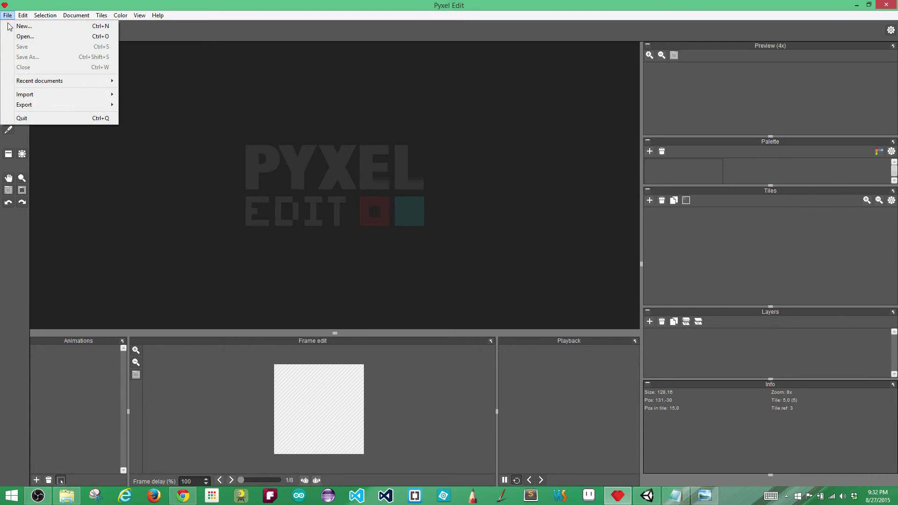
click(31, 25)
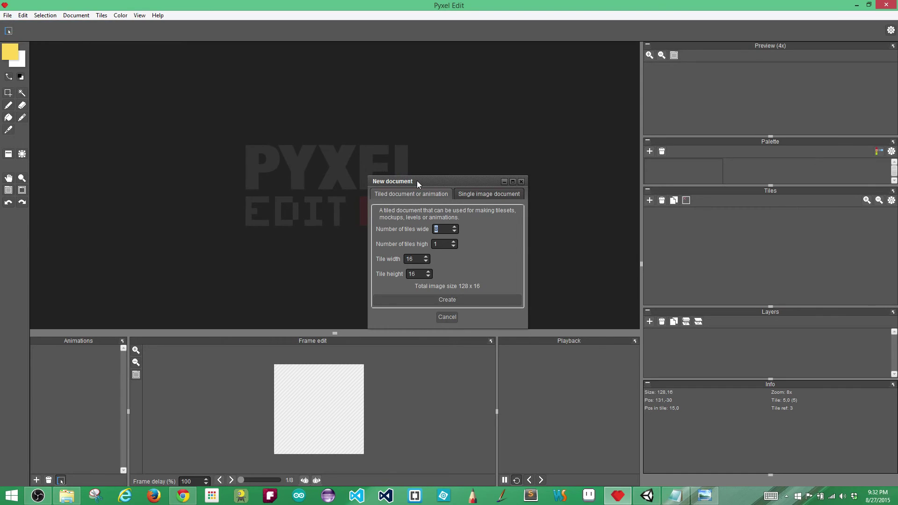
drag(418, 183, 325, 116)
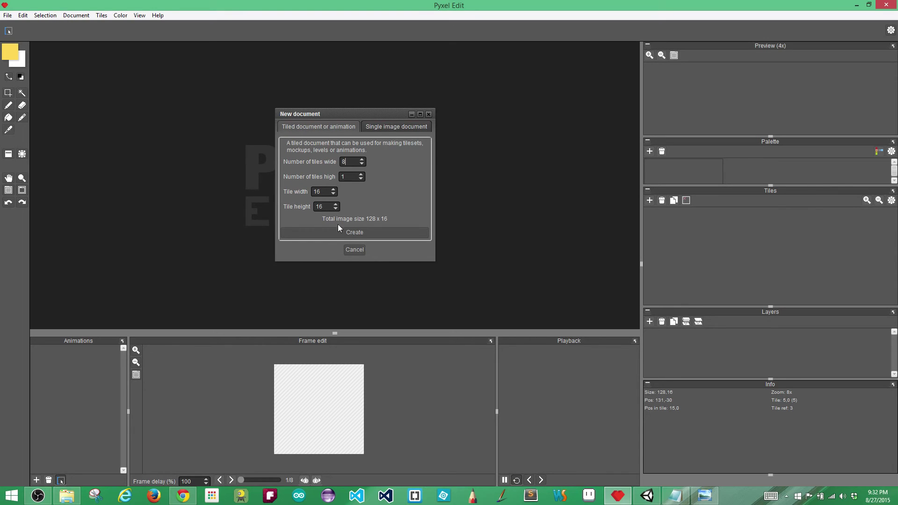
click(352, 234)
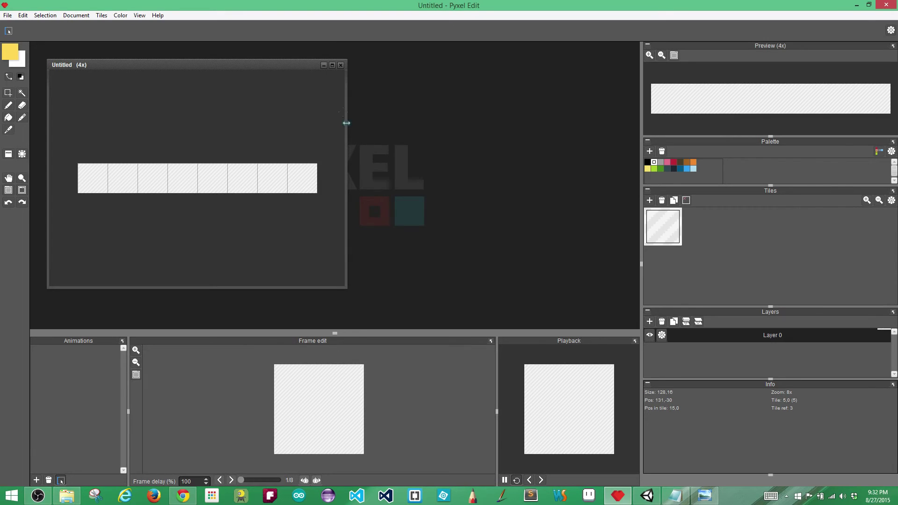
click(332, 66)
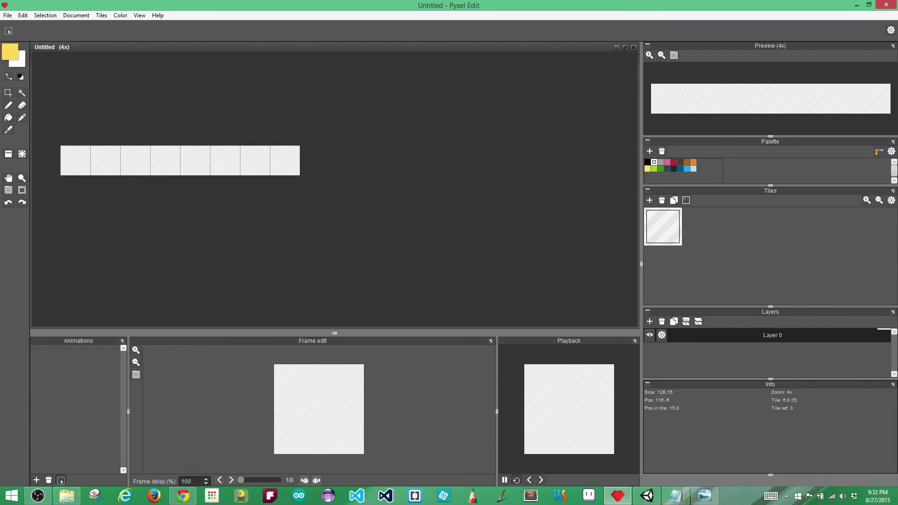
scroll(245, 158, up, 4)
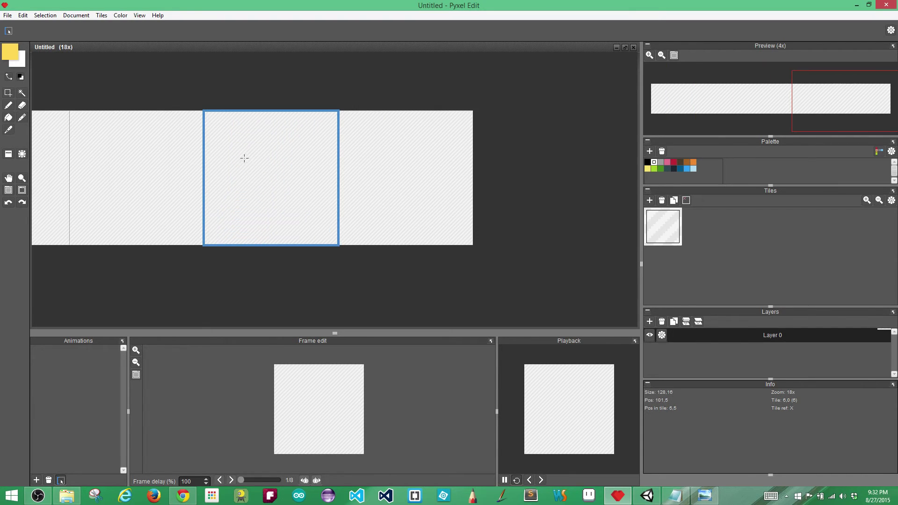
scroll(244, 158, left, 10)
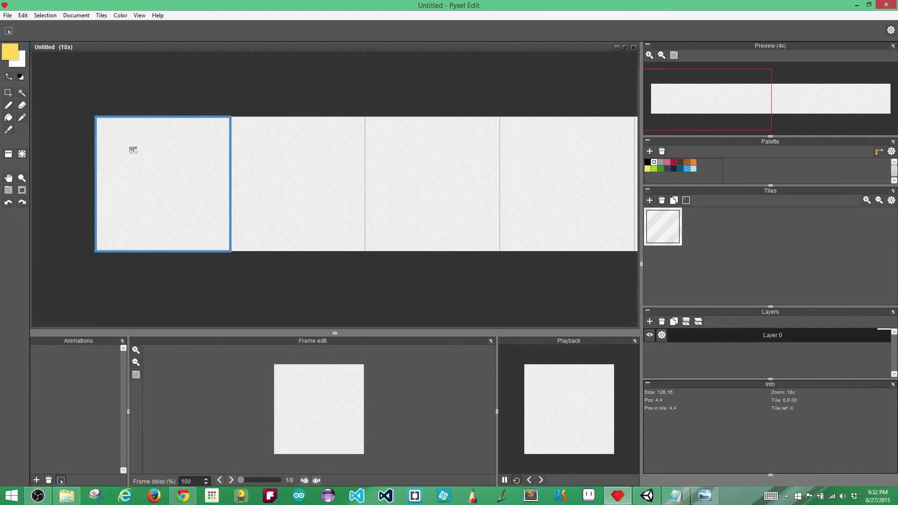
scroll(132, 150, left, 2)
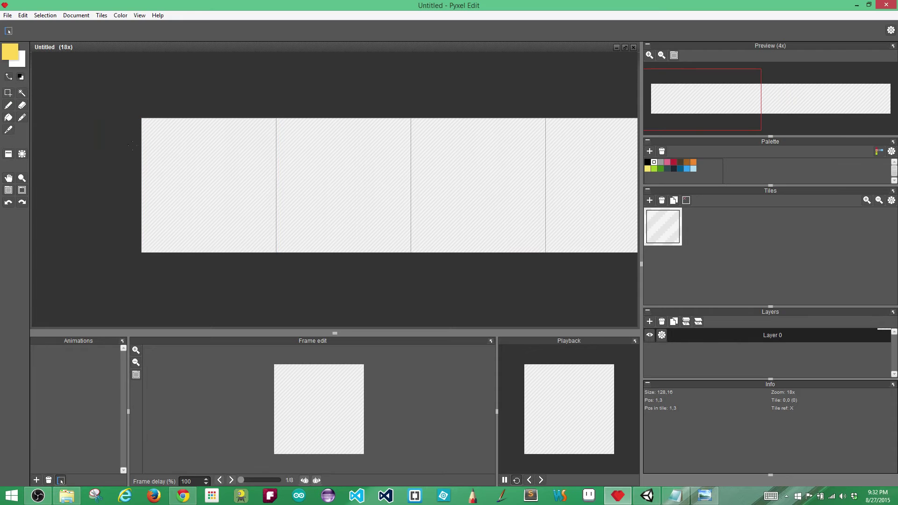
Stamp a size-14 orange (fffeb938) circle into the first tile with the round Pen brush
click(9, 105)
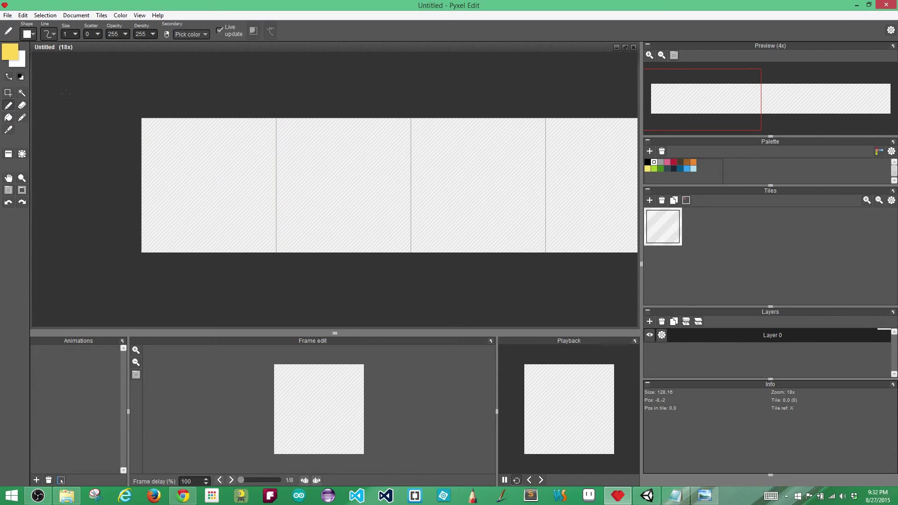
click(35, 36)
click(25, 57)
click(12, 51)
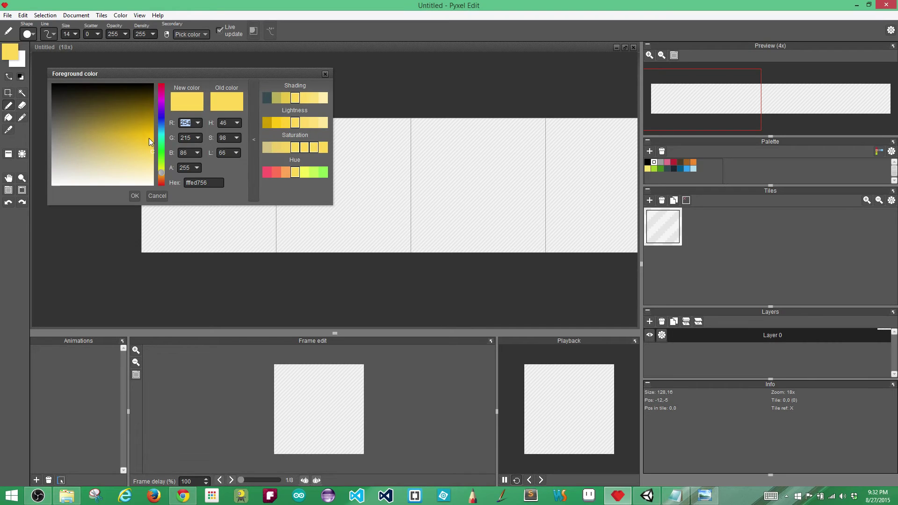
drag(161, 173, 161, 177)
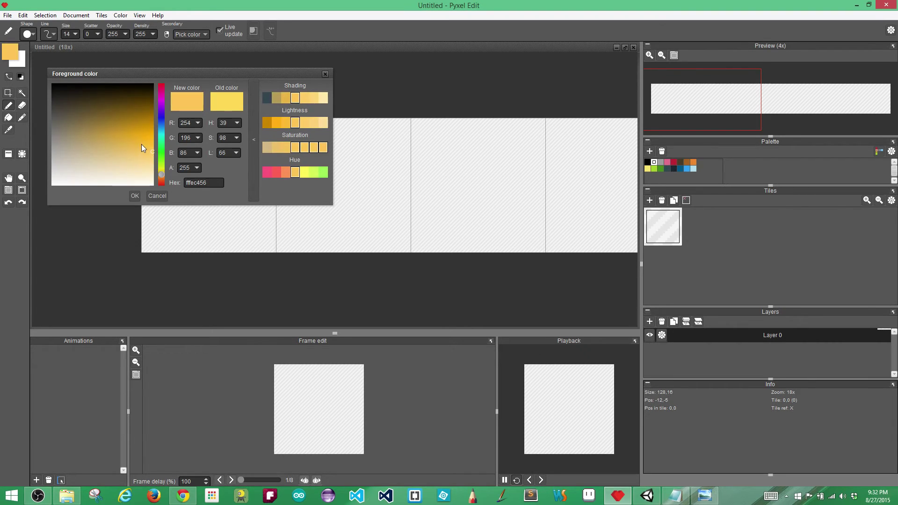
click(141, 148)
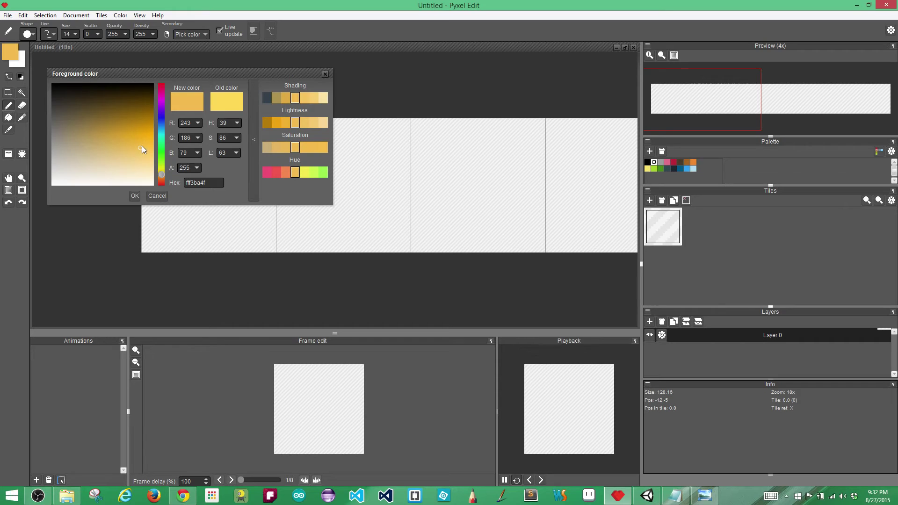
drag(142, 145, 152, 145)
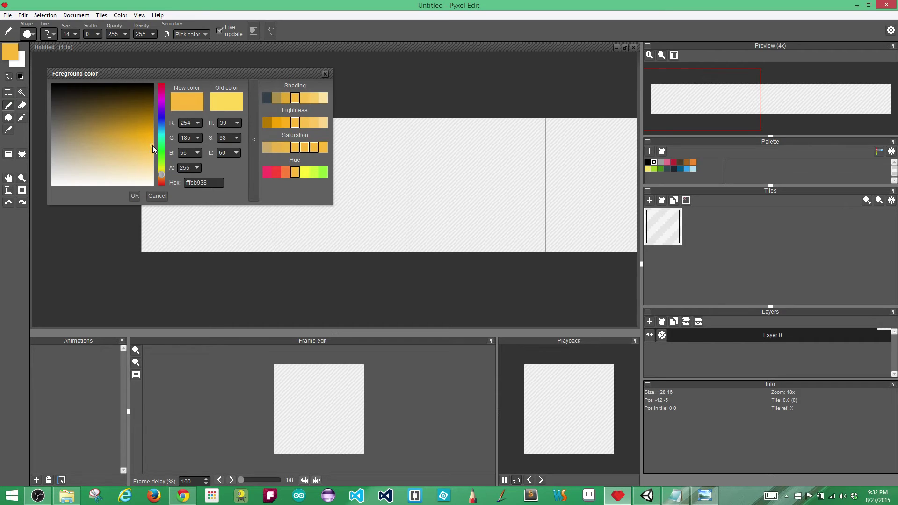
click(135, 195)
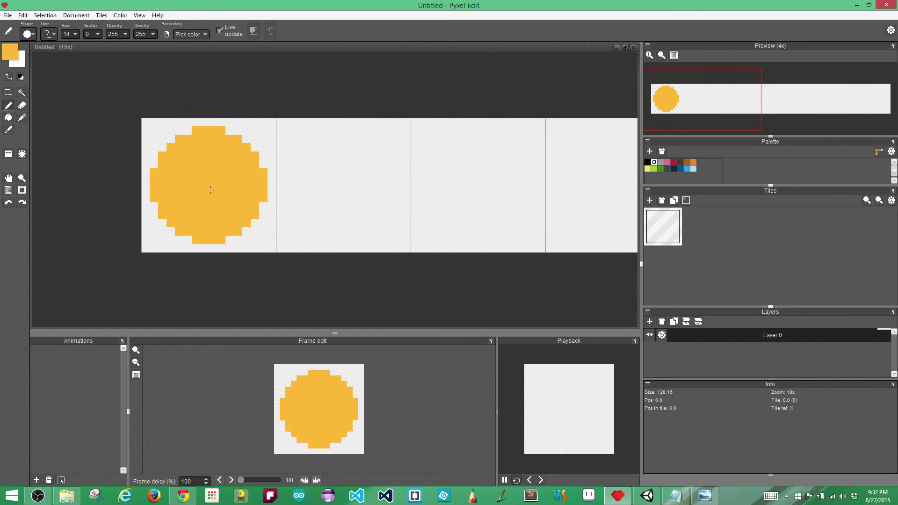
click(210, 190)
Set the brush size to 10 and choose a darker lightness variant of orange
click(74, 35)
click(12, 55)
click(12, 55)
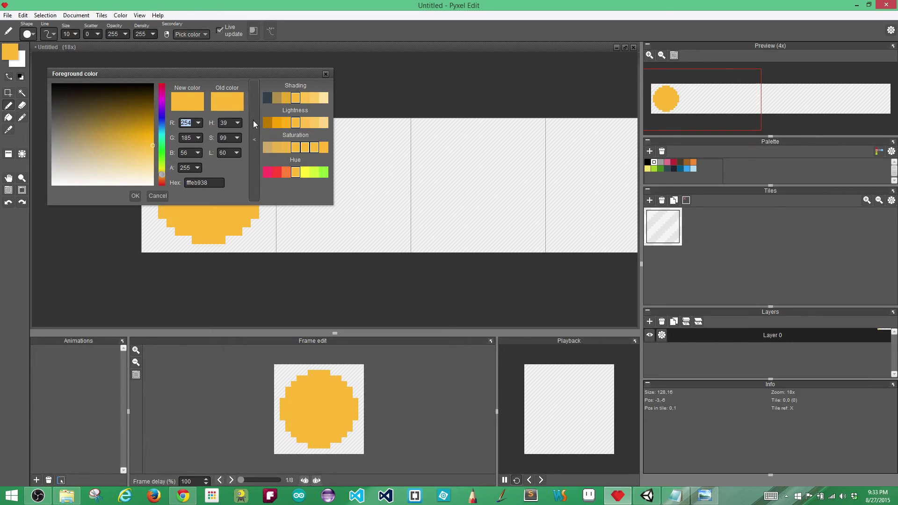
click(254, 136)
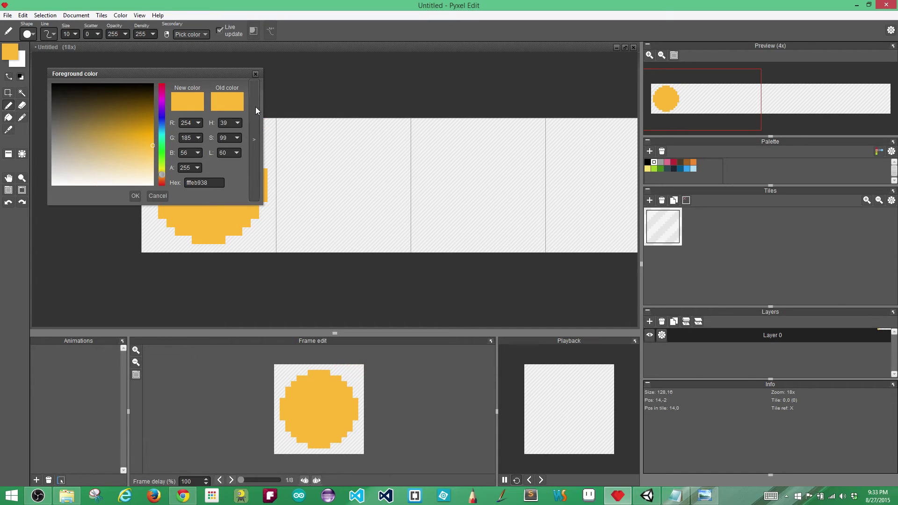
click(253, 136)
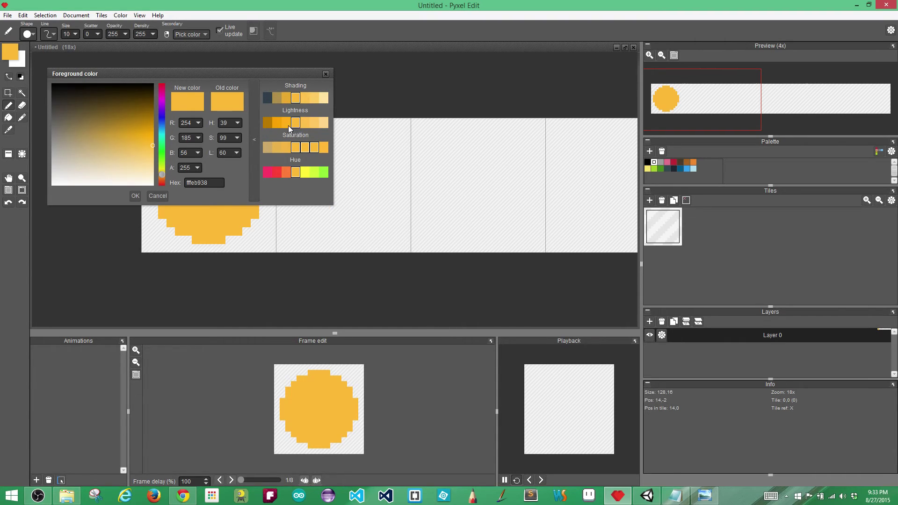
click(286, 122)
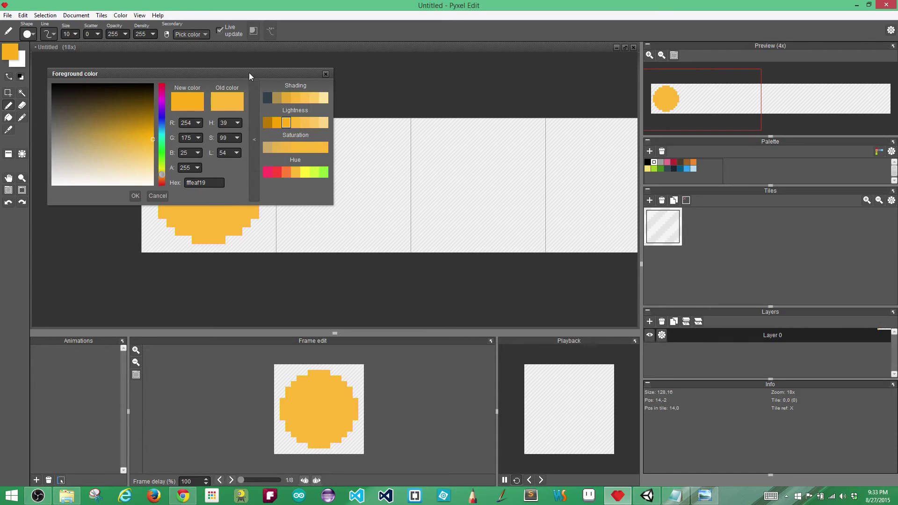
drag(249, 72, 301, 63)
click(188, 188)
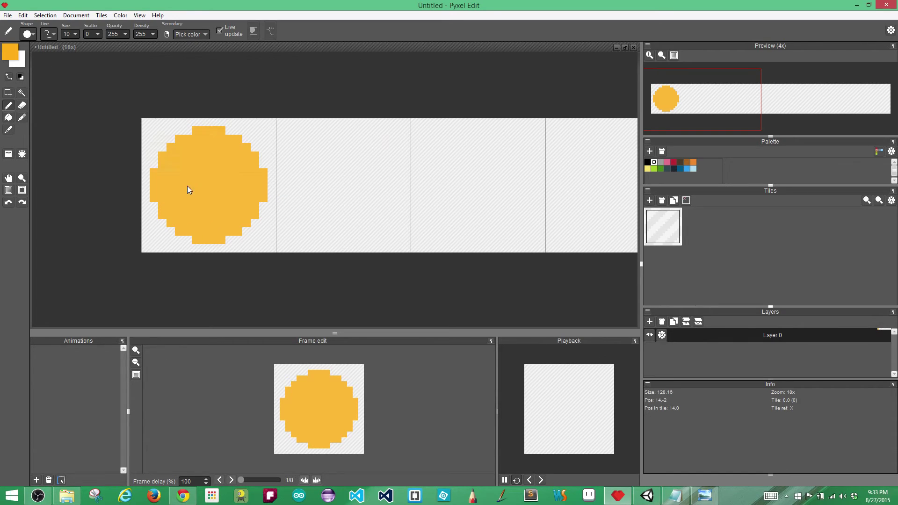
Pick an even darker orange and paint the inner disc at the circle's centre
click(10, 51)
click(338, 115)
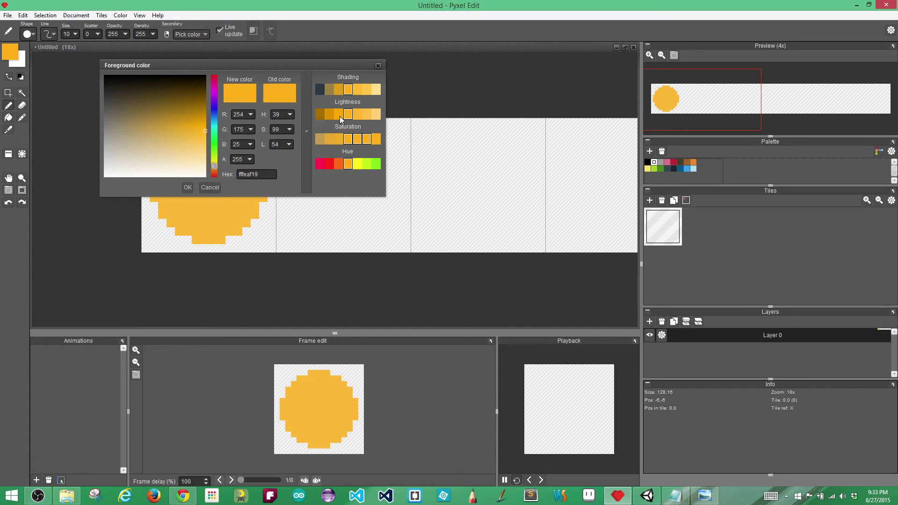
click(187, 188)
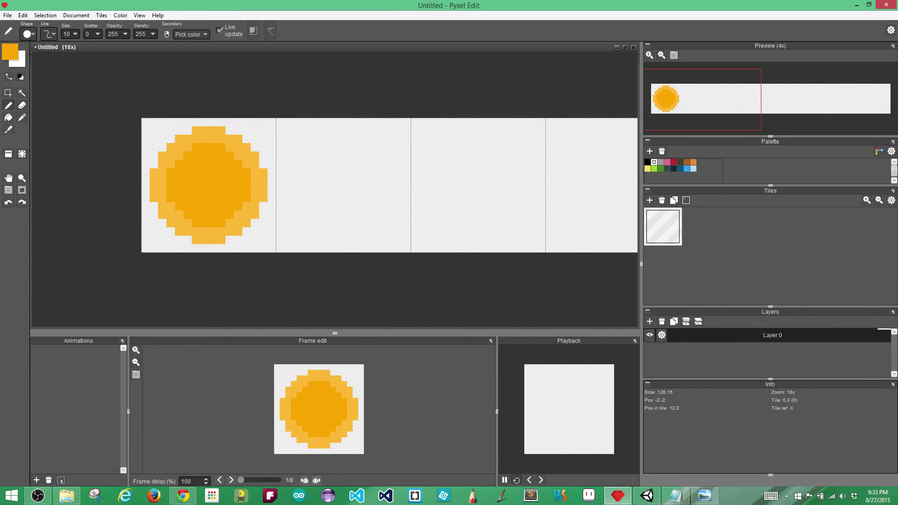
click(235, 224)
Turn the coin drawing into a tile and delete the empty tile from the tile set
click(7, 154)
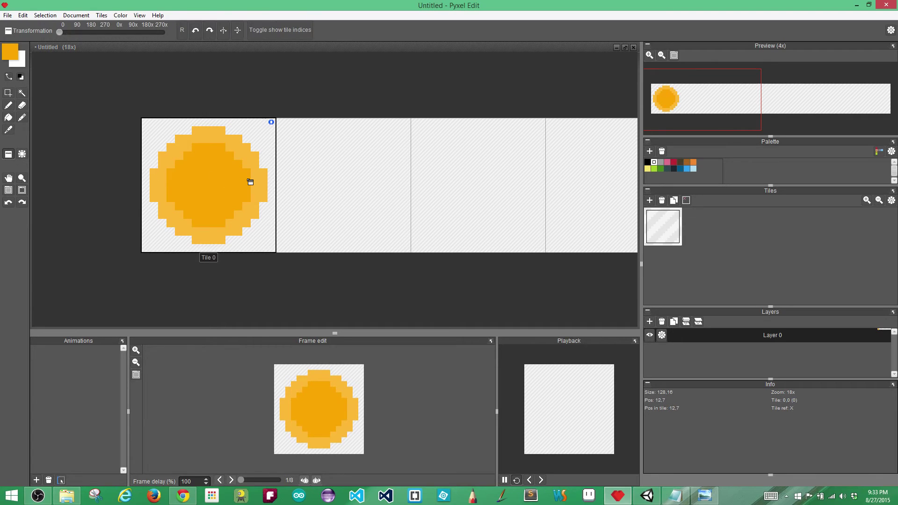
click(223, 185)
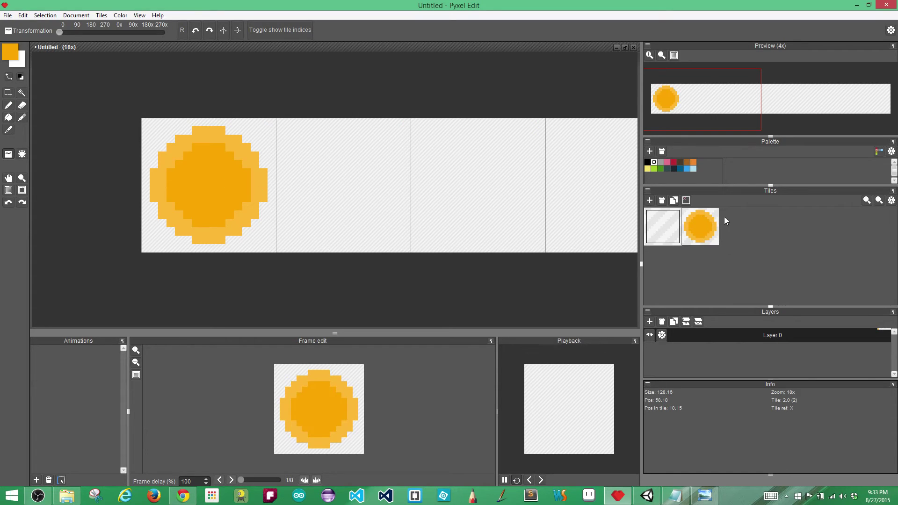
click(697, 231)
click(667, 235)
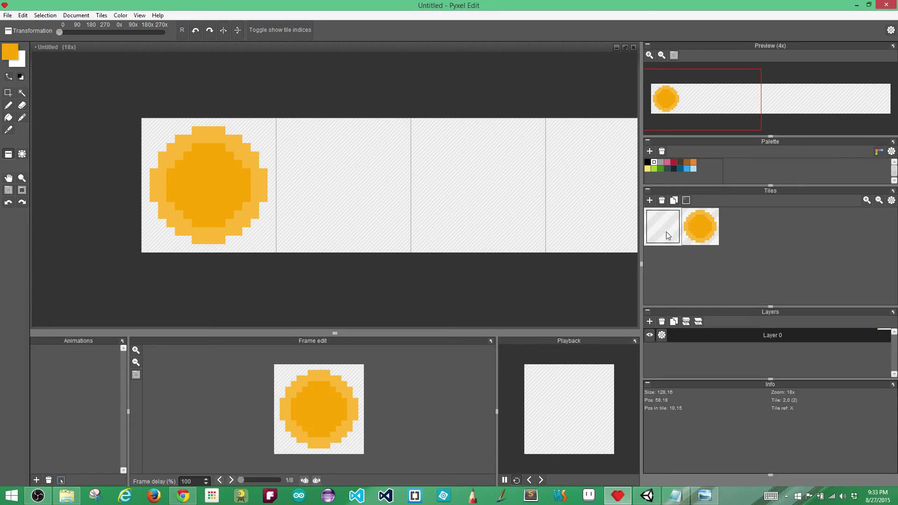
click(662, 201)
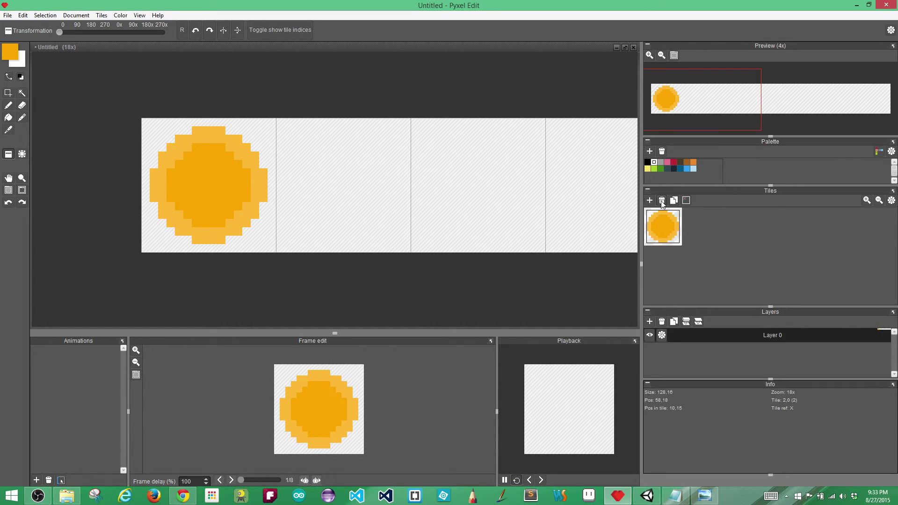
Place the coin tile in slots two through four and erase pixels at the coin's centre
drag(669, 227, 293, 153)
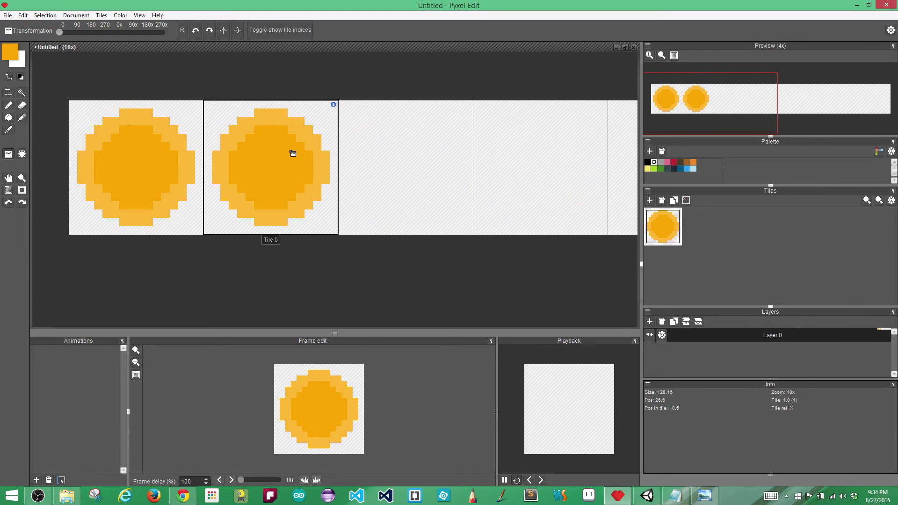
click(418, 153)
click(490, 161)
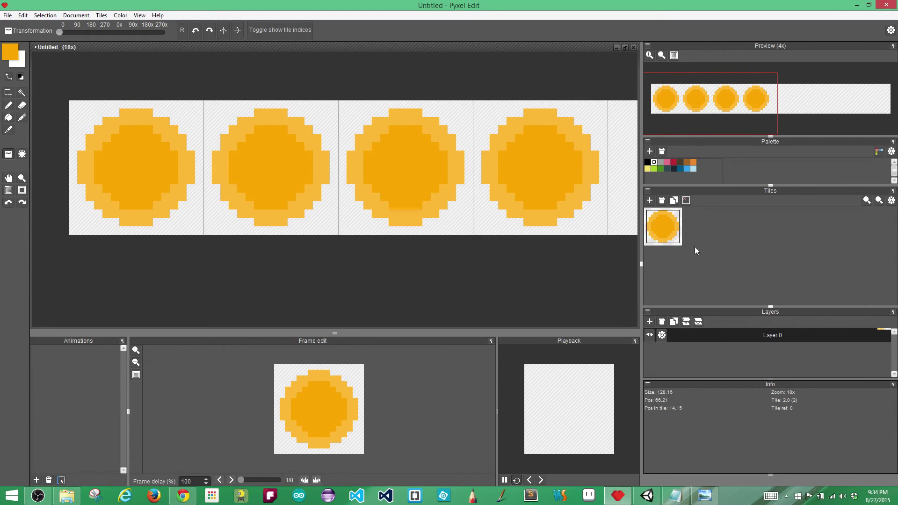
click(22, 105)
mouse_move(140, 163)
mouse_down()
mouse_move(119, 169)
mouse_move(119, 149)
mouse_move(142, 170)
mouse_move(129, 152)
mouse_up()
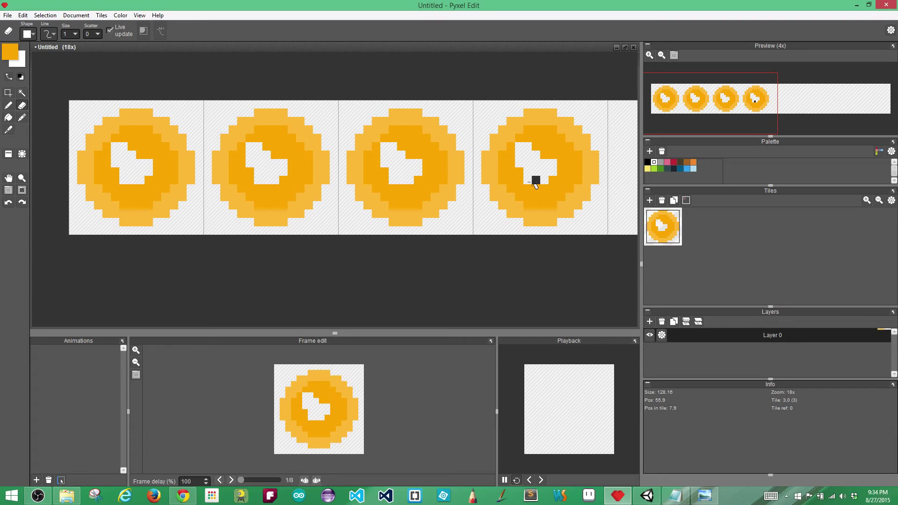
Undo the erasing and extra copies, then place the coin in slot two as a unique tile
key(ctrl+z)
key(ctrl+z)
key(ctrl+z)
key(ctrl+z)
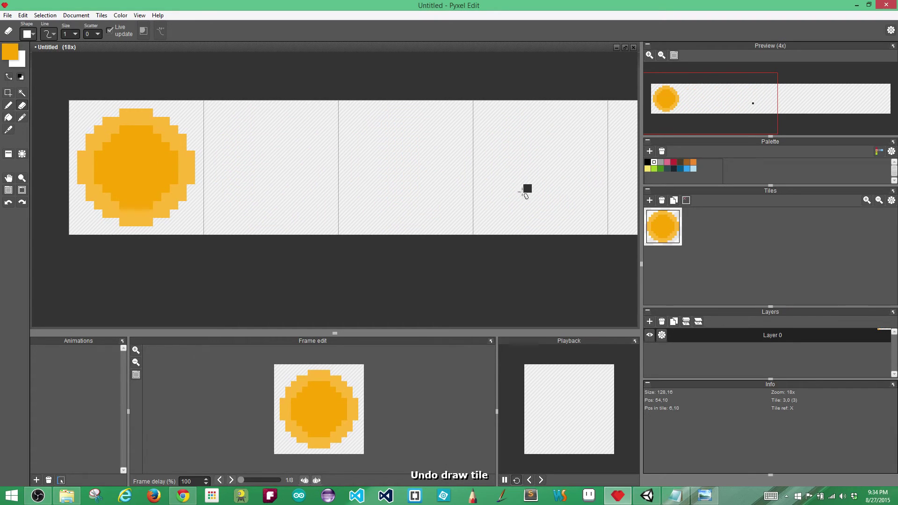
click(663, 226)
click(287, 168)
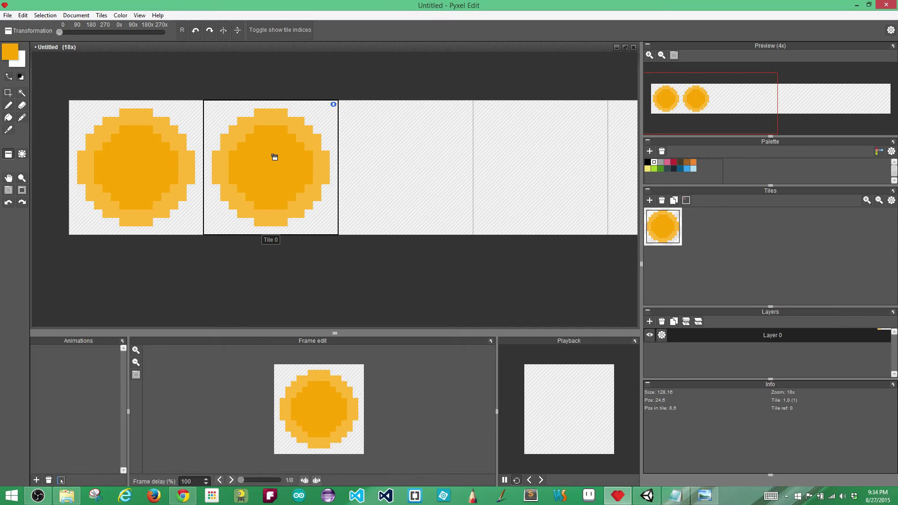
click(275, 157)
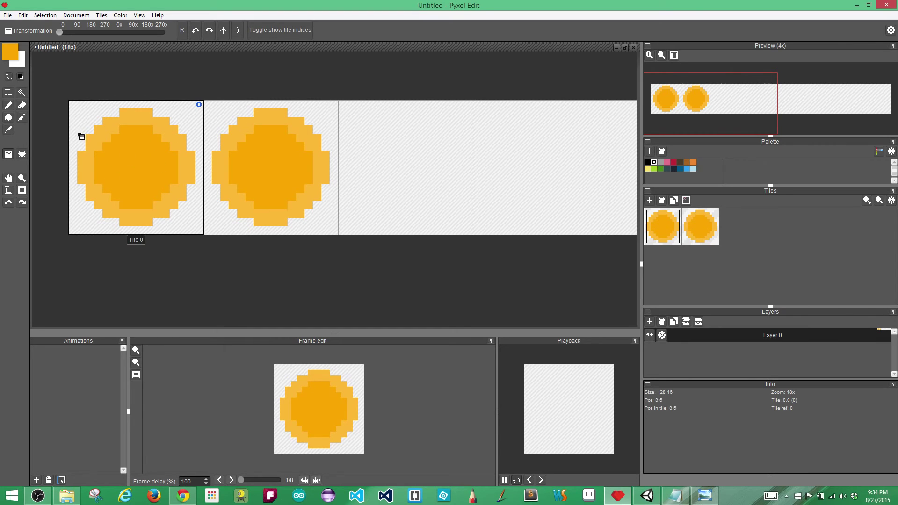
click(22, 105)
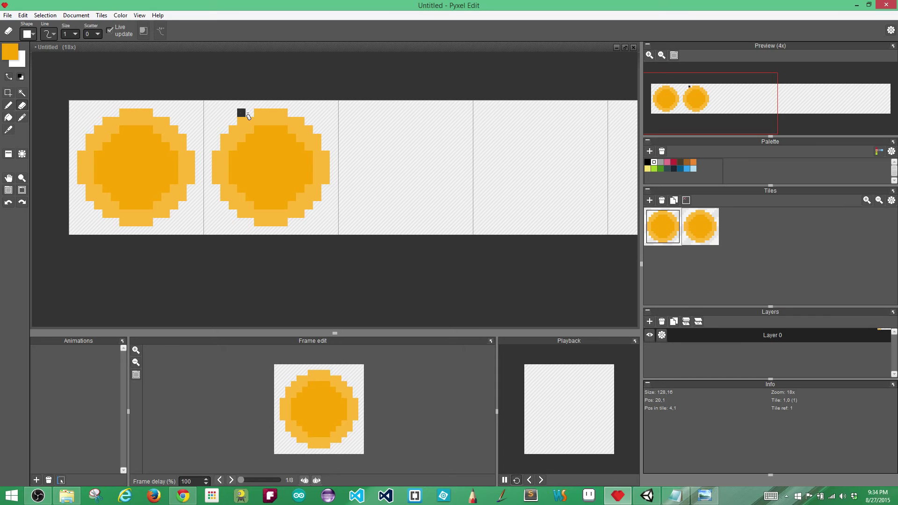
Erase one-pixel vertical lines down the left and right sides of the second coin
drag(247, 115, 243, 223)
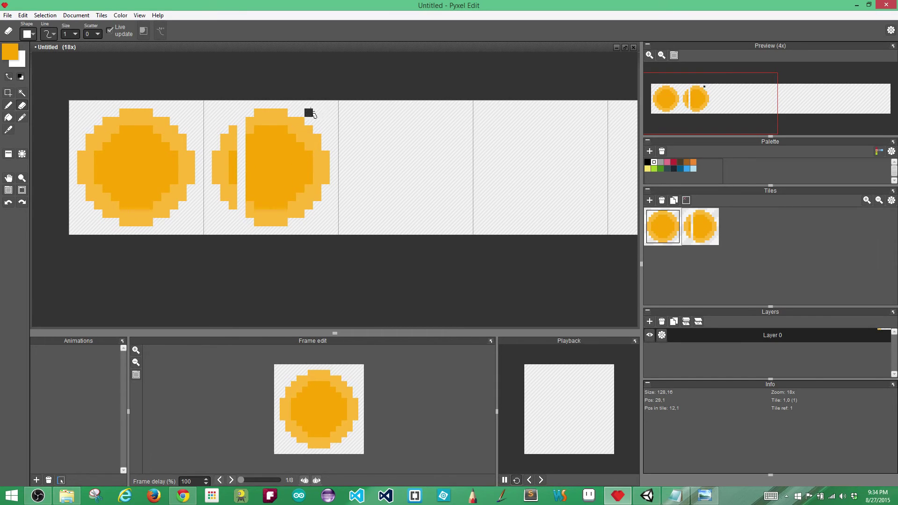
drag(300, 113, 304, 224)
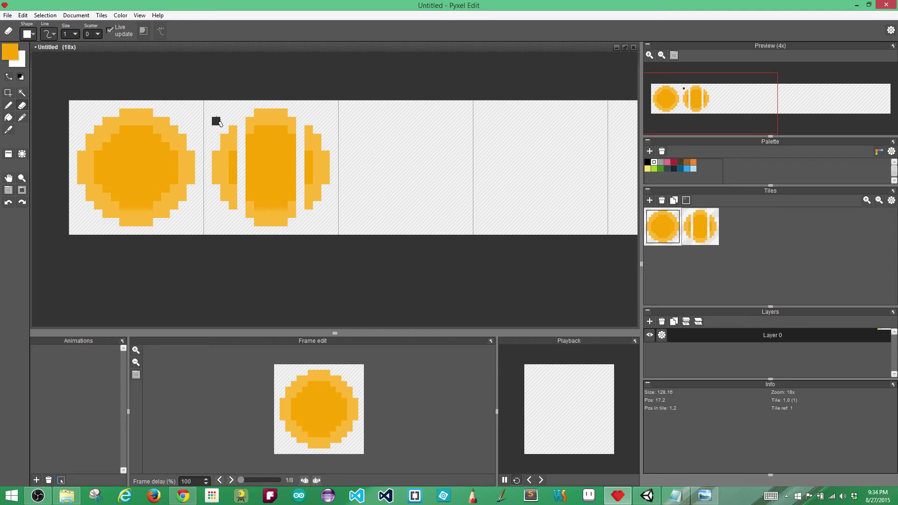
Select and shift the second coin's left and right crescents one pixel inward
key(s)
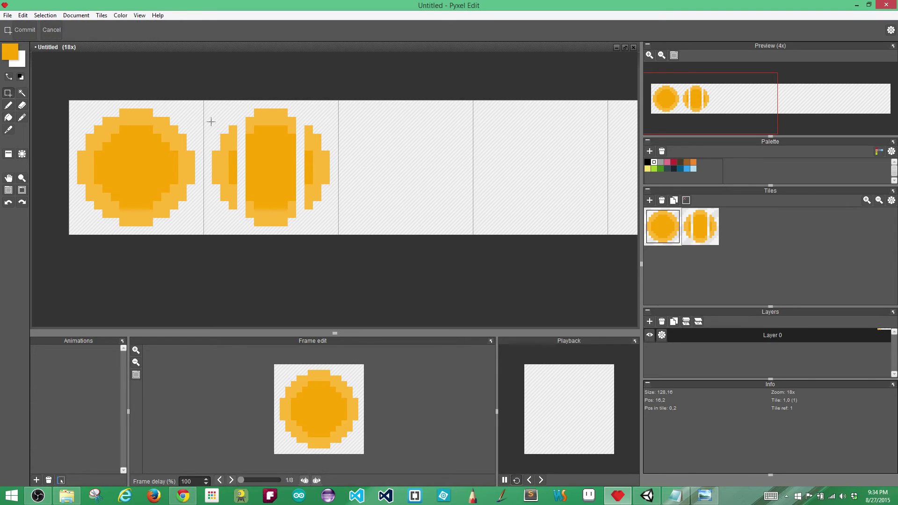
drag(233, 126, 212, 209)
drag(222, 163, 231, 164)
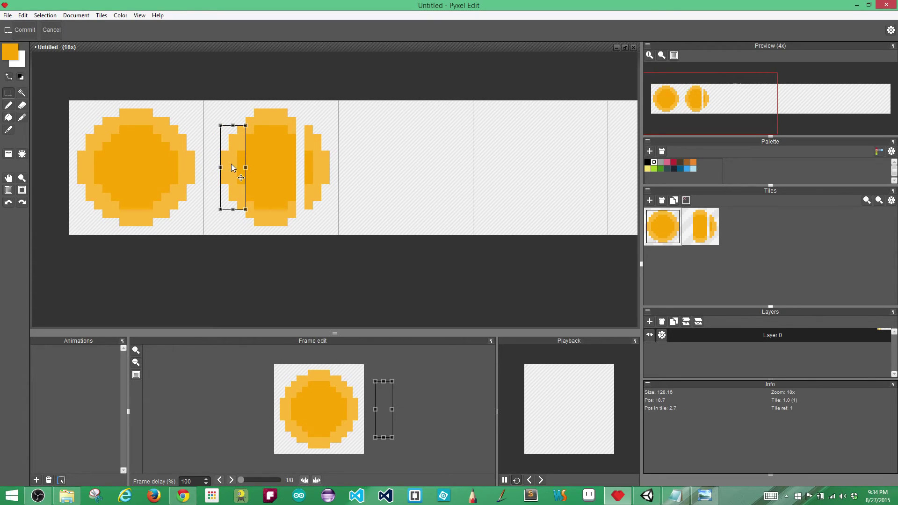
click(304, 123)
drag(304, 125, 328, 207)
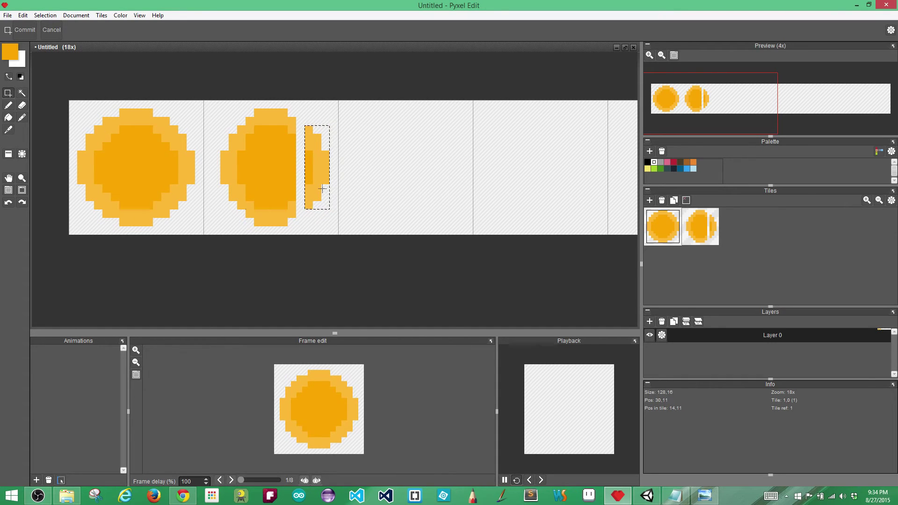
drag(319, 172, 309, 170)
click(339, 167)
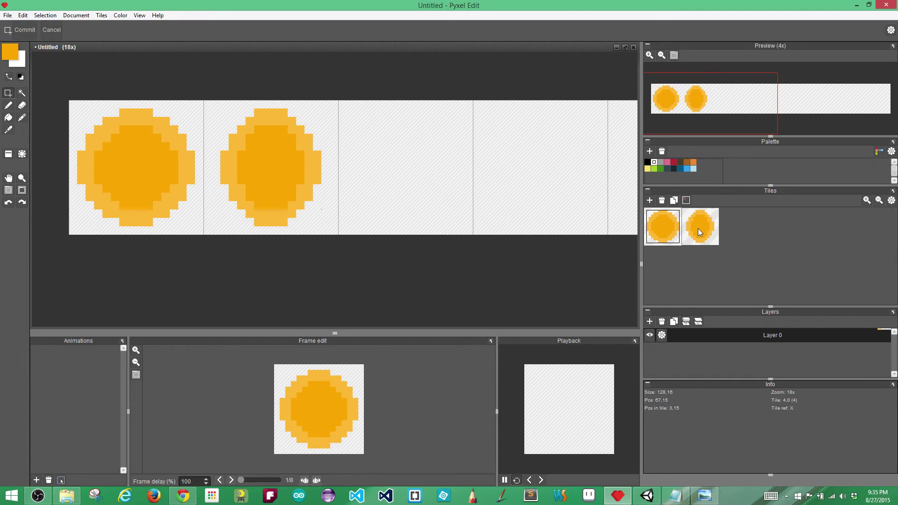
click(8, 154)
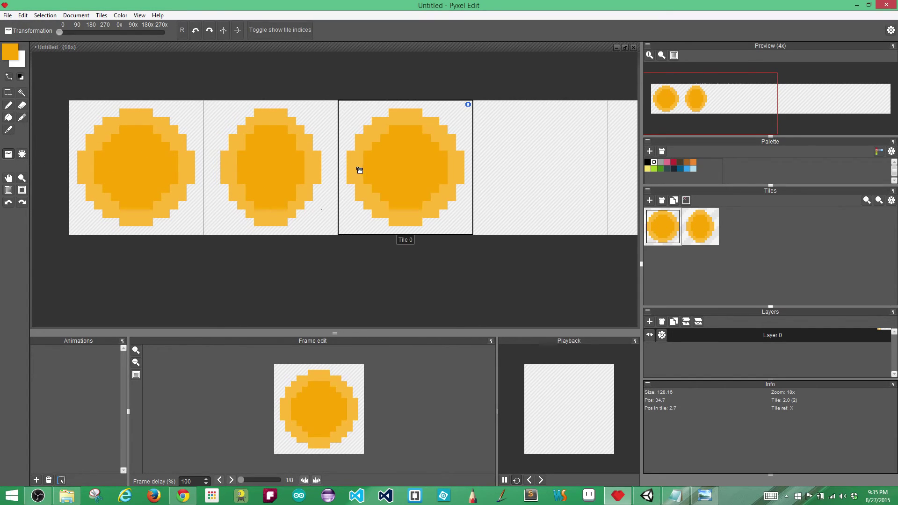
Place the narrower coin (Tile 1) in the third slot as a new tile
click(707, 215)
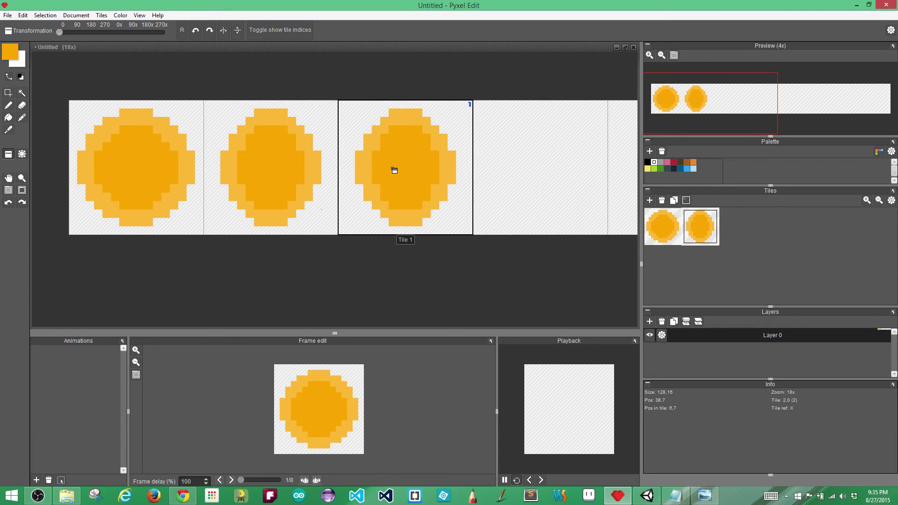
click(394, 170)
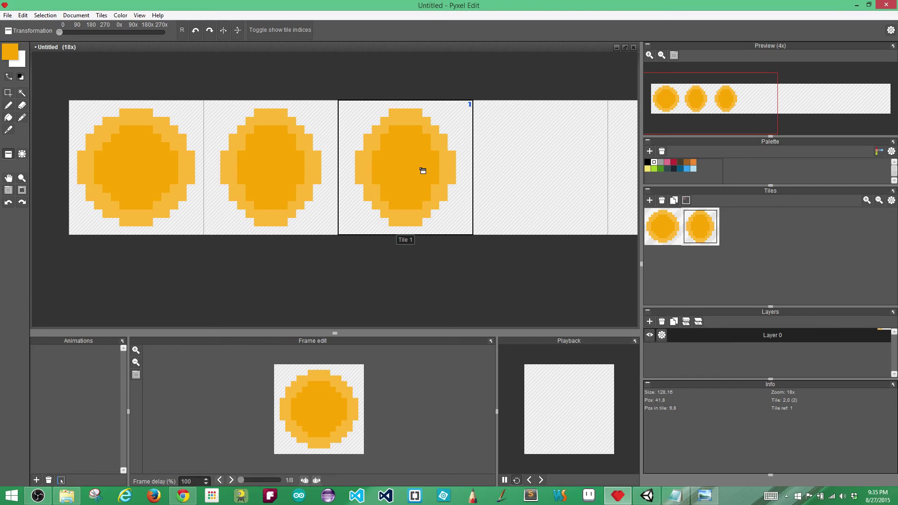
key(h)
drag(519, 230, 473, 247)
key(t)
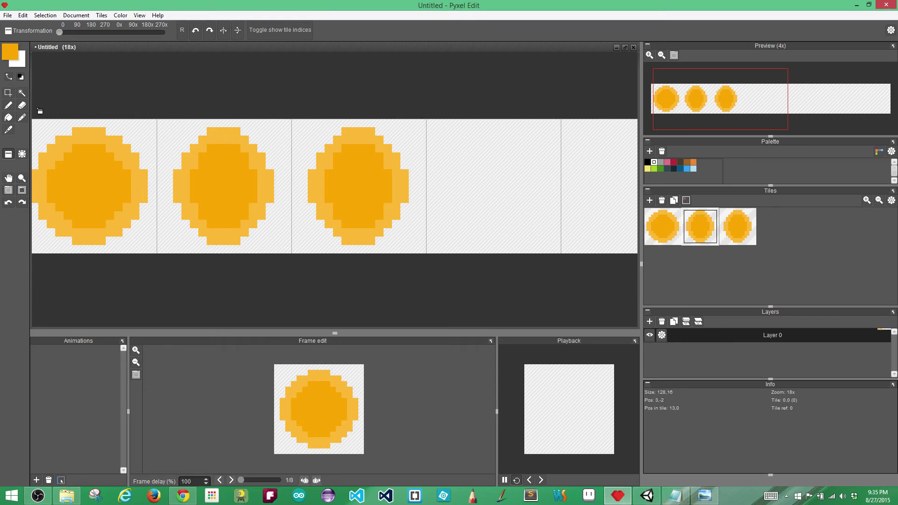
Erase vertical lines down the left and right sides of the third coin
click(21, 106)
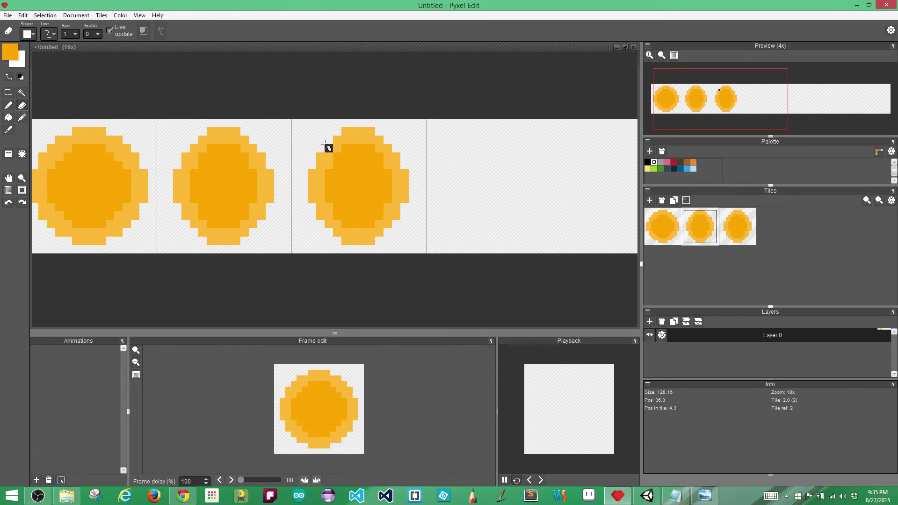
drag(329, 141, 330, 227)
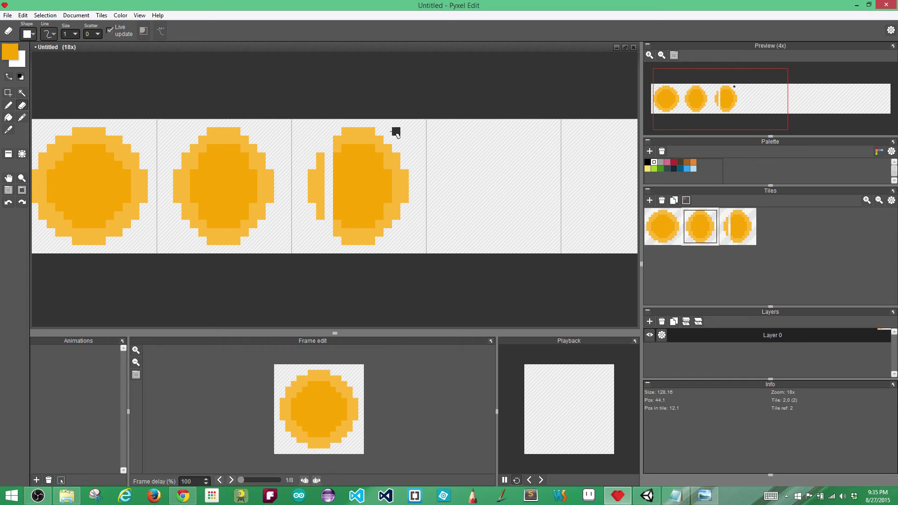
drag(386, 139, 391, 237)
Move the third coin's left and right strips one pixel inward and commit each
key(m)
mouse_move(299, 152)
mouse_down()
mouse_move(315, 172)
mouse_move(320, 227)
mouse_move(306, 152)
mouse_up()
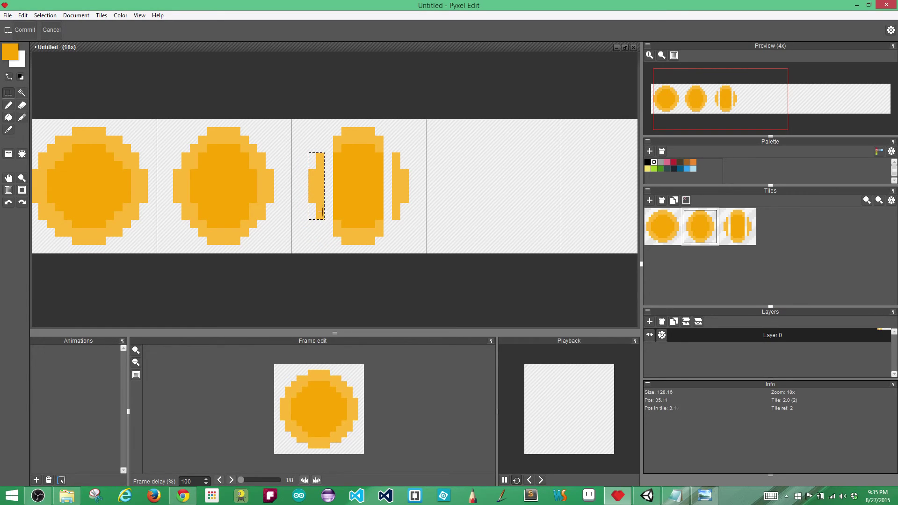
drag(318, 201, 327, 199)
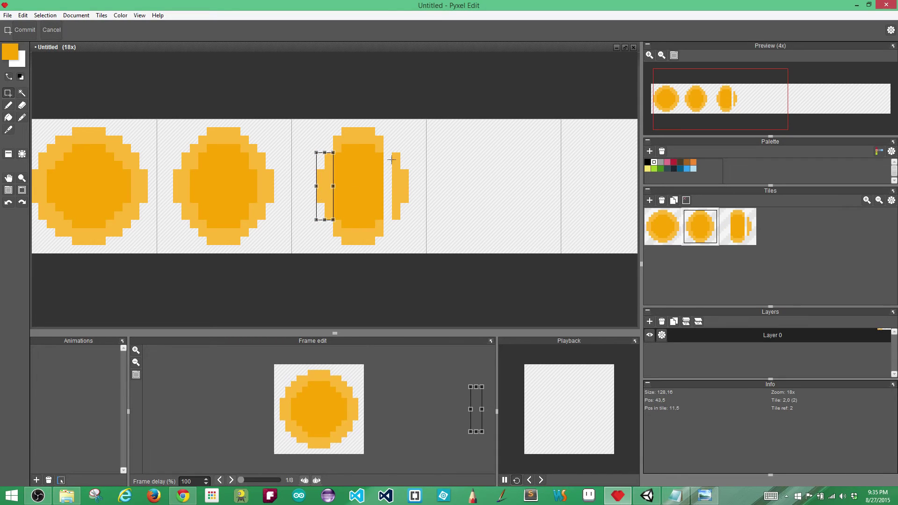
key(Return)
drag(390, 151, 392, 197)
key(Return)
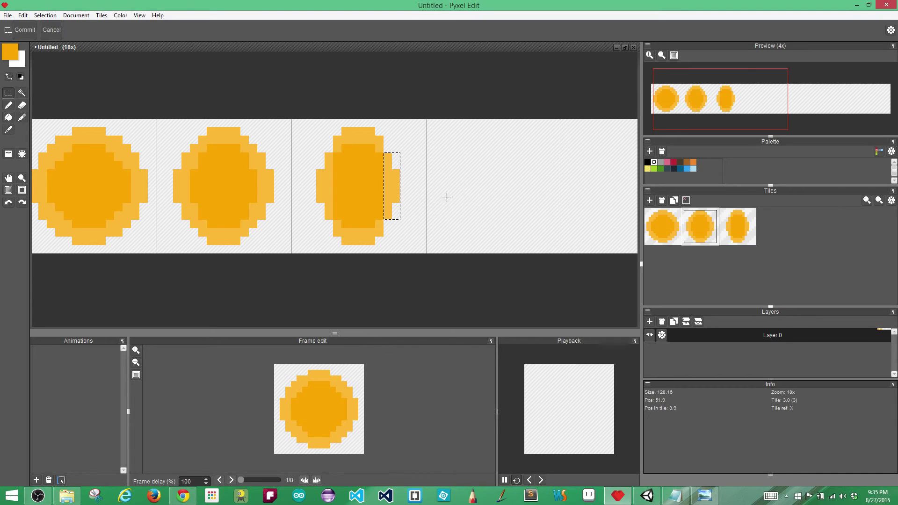
click(731, 226)
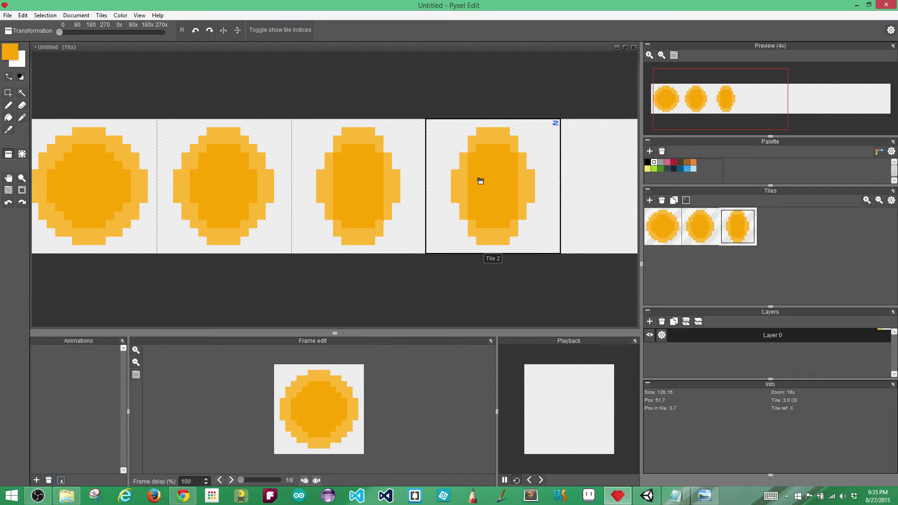
Place Tile 2 in slot four as its own tile and erase two vertical lines through it
click(480, 180)
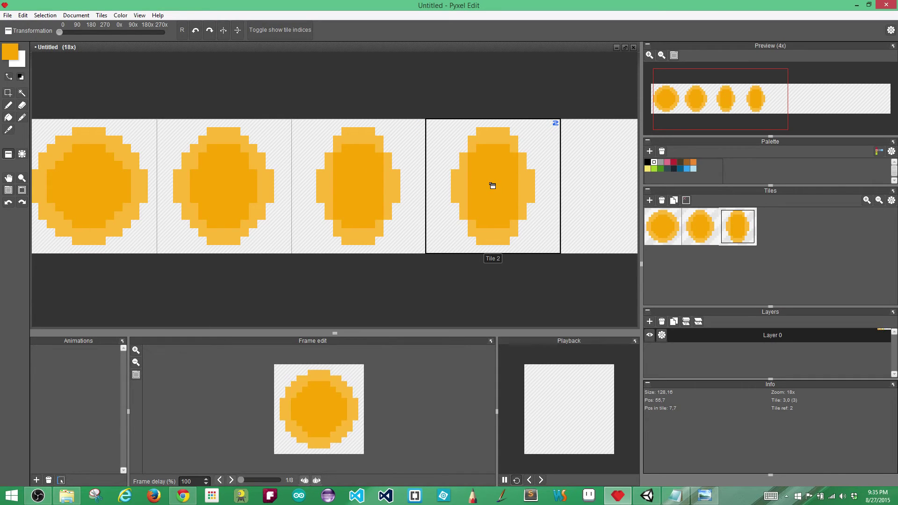
click(492, 186)
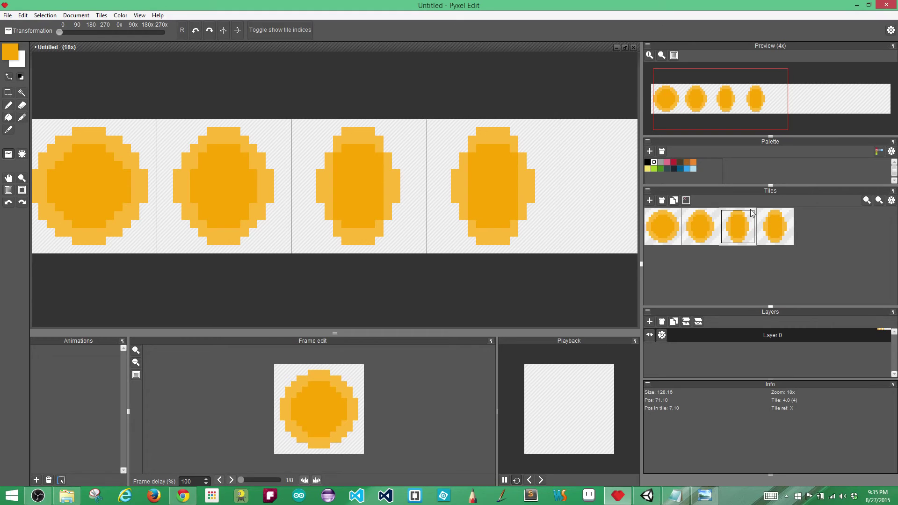
middle_drag(583, 222, 428, 223)
key(e)
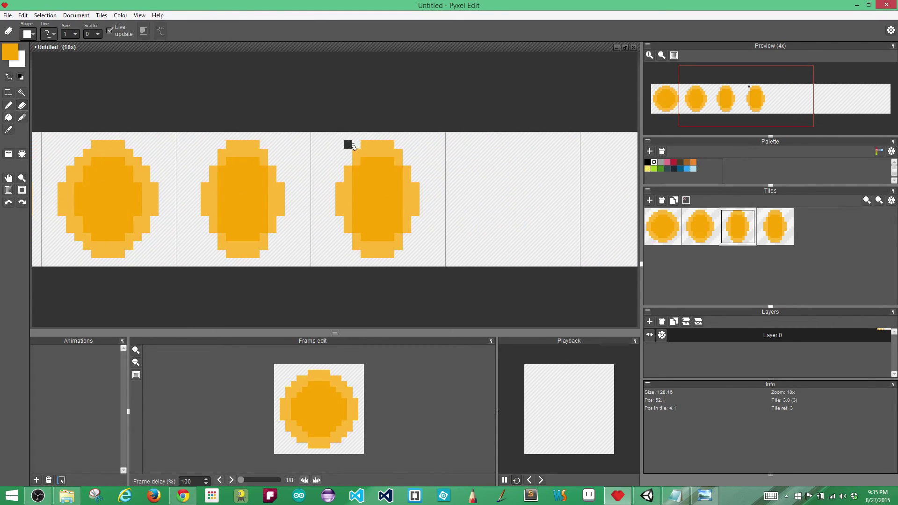
click(364, 145)
drag(364, 152, 367, 257)
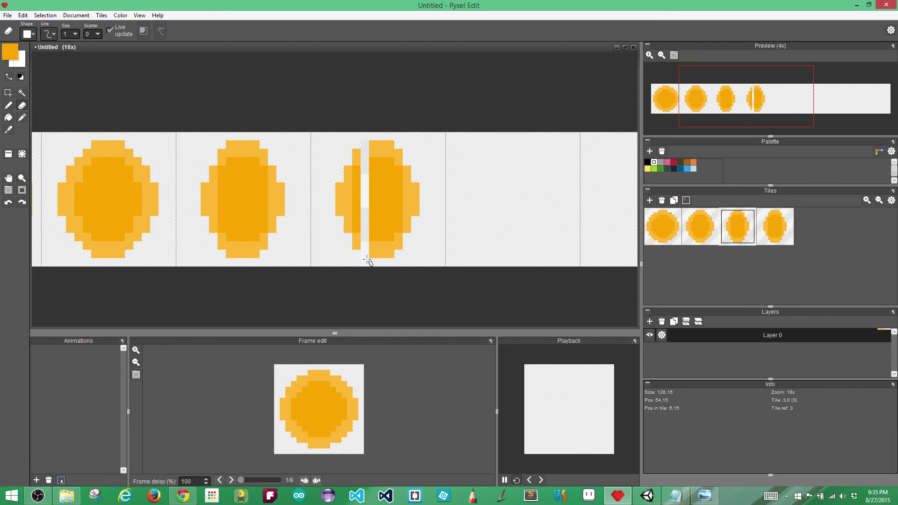
drag(391, 144, 392, 256)
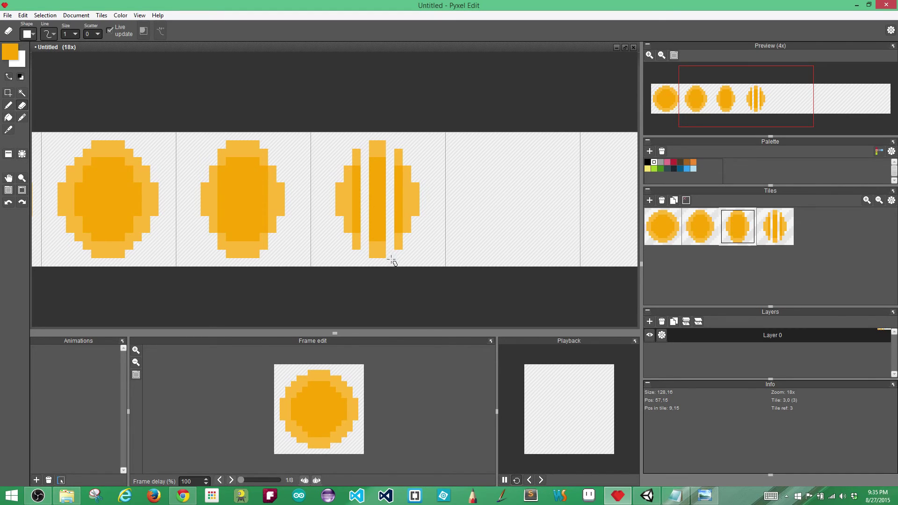
Shift the fourth coin's left and right strips one pixel inward, then stamp that tile into slot five
key(m)
drag(360, 148, 336, 250)
drag(351, 204, 356, 207)
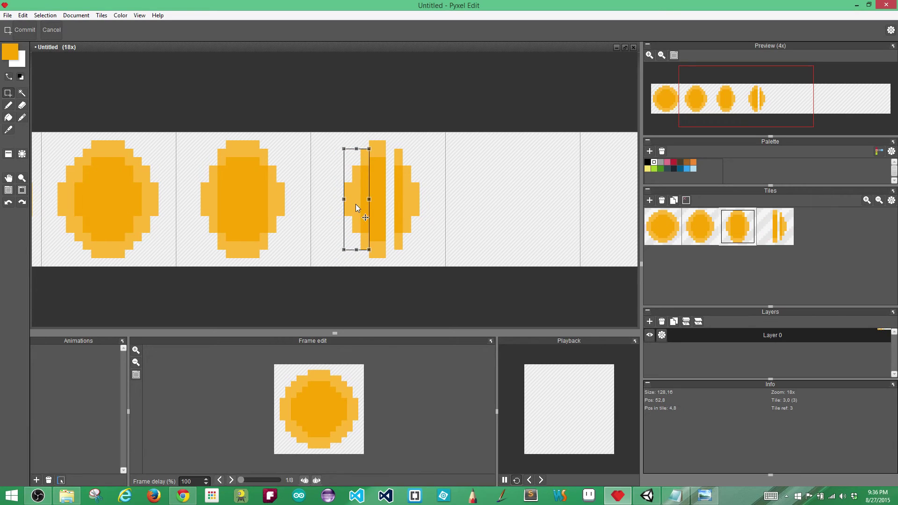
key(Return)
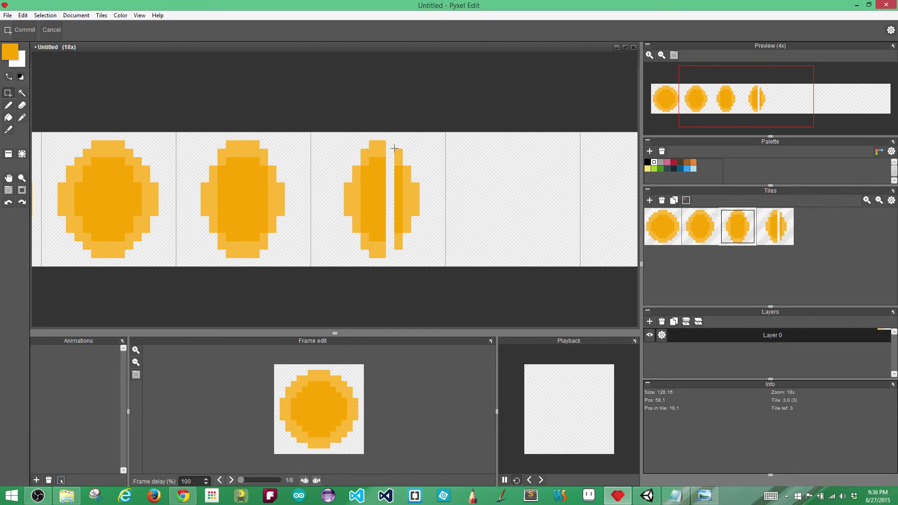
drag(395, 149, 416, 248)
drag(410, 198, 401, 198)
click(424, 191)
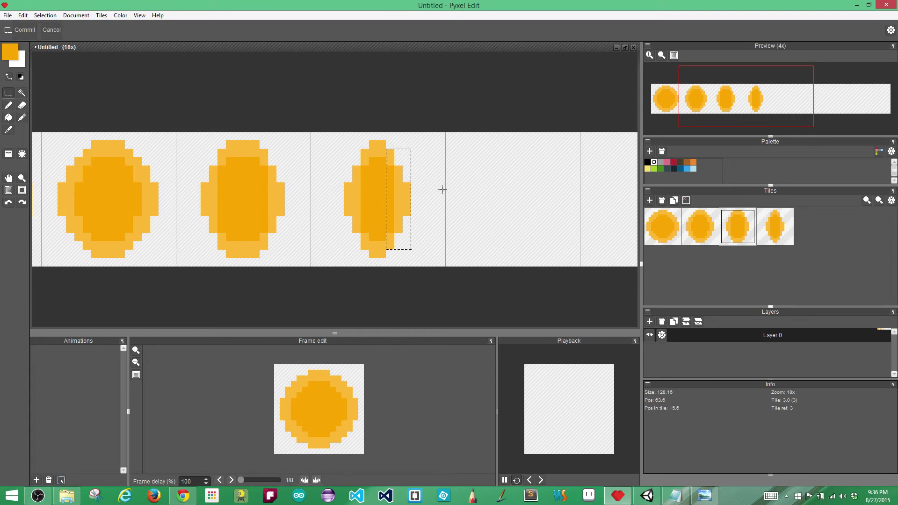
click(769, 223)
click(510, 192)
Make the fifth slot a unique tile and set the Pencil brush to size 1
click(509, 193)
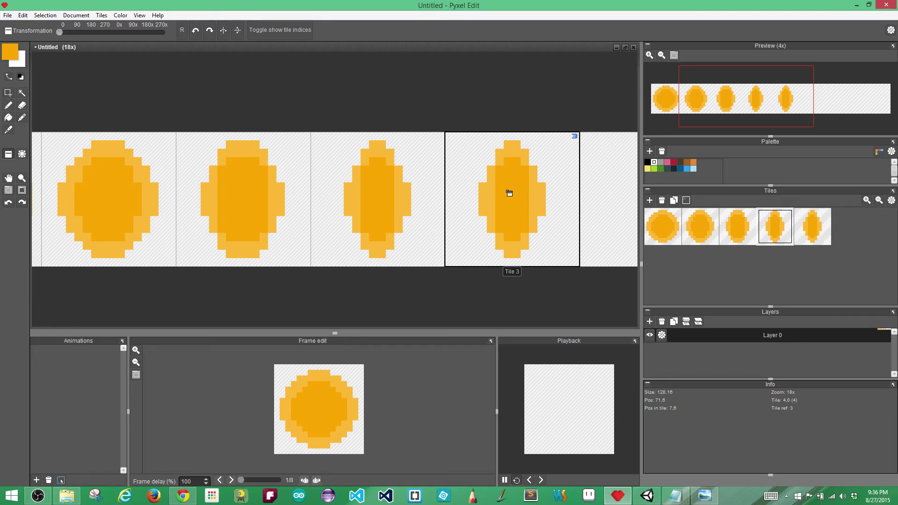
middle_drag(516, 195, 403, 193)
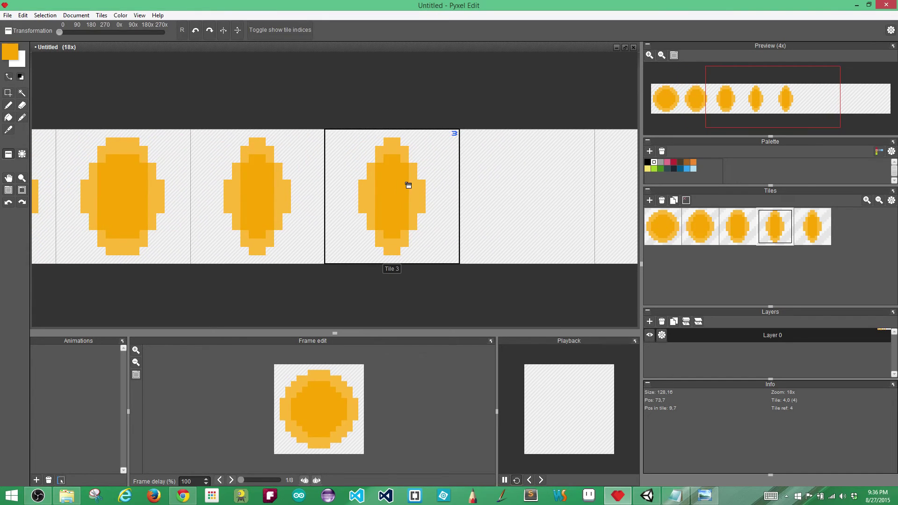
key(b)
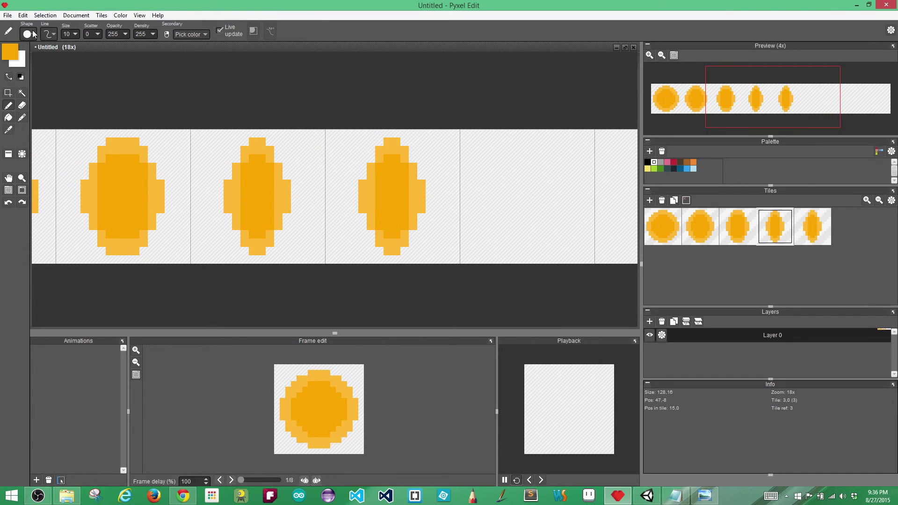
click(34, 40)
click(34, 40)
click(35, 35)
drag(63, 40, 60, 41)
click(393, 158)
Eyedrop the light orange, draw a vertical bar, and erase the rest of the slim coin
key(i)
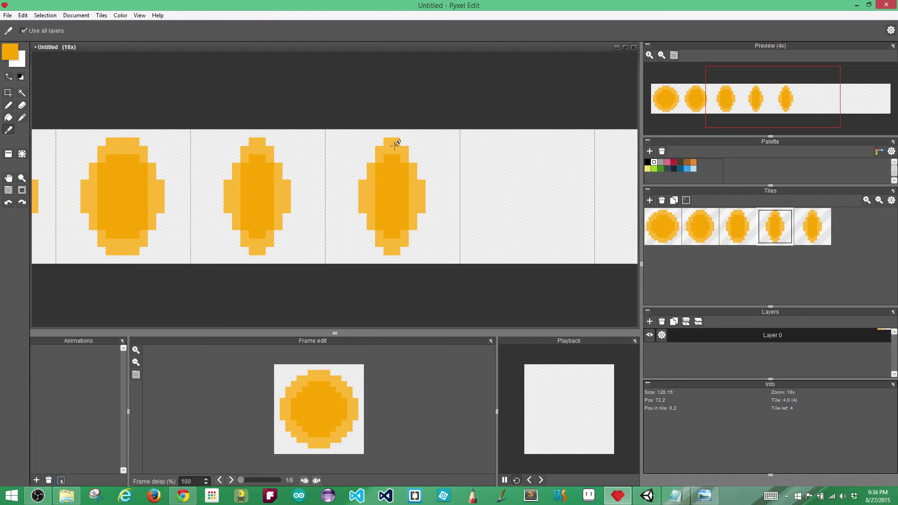
click(395, 143)
key(b)
mouse_move(388, 157)
mouse_down()
mouse_move(395, 236)
mouse_move(395, 157)
mouse_move(405, 142)
mouse_move(405, 240)
mouse_move(412, 167)
mouse_move(422, 195)
mouse_move(423, 182)
mouse_move(422, 220)
mouse_up()
key(e)
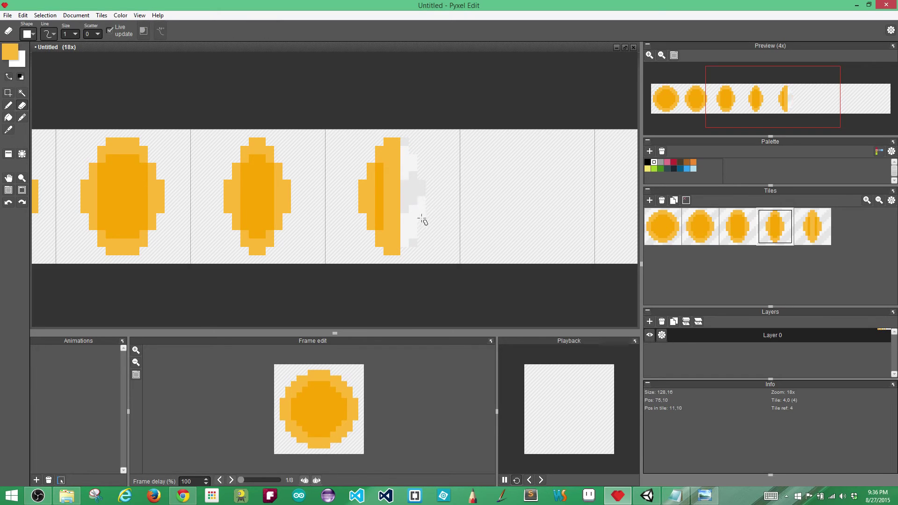
mouse_move(379, 137)
mouse_down()
mouse_move(378, 245)
mouse_move(369, 234)
mouse_move(372, 161)
mouse_move(360, 215)
mouse_up()
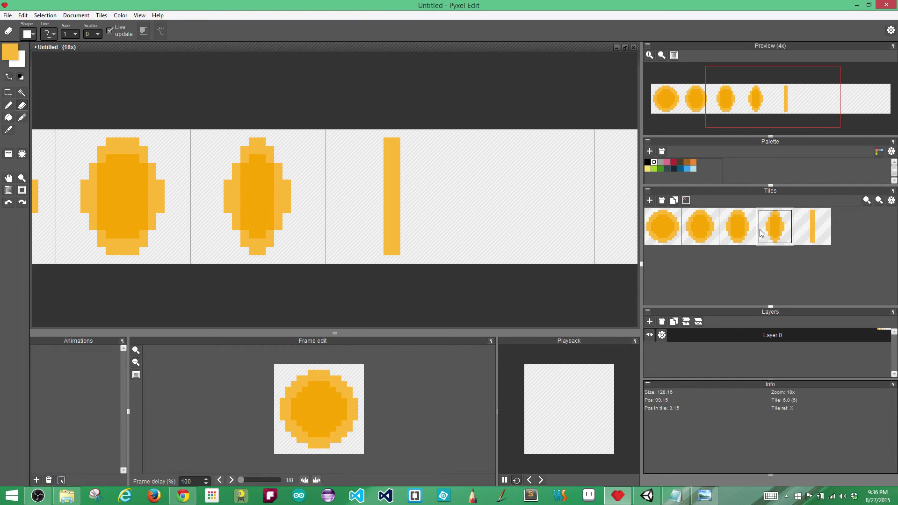
click(777, 225)
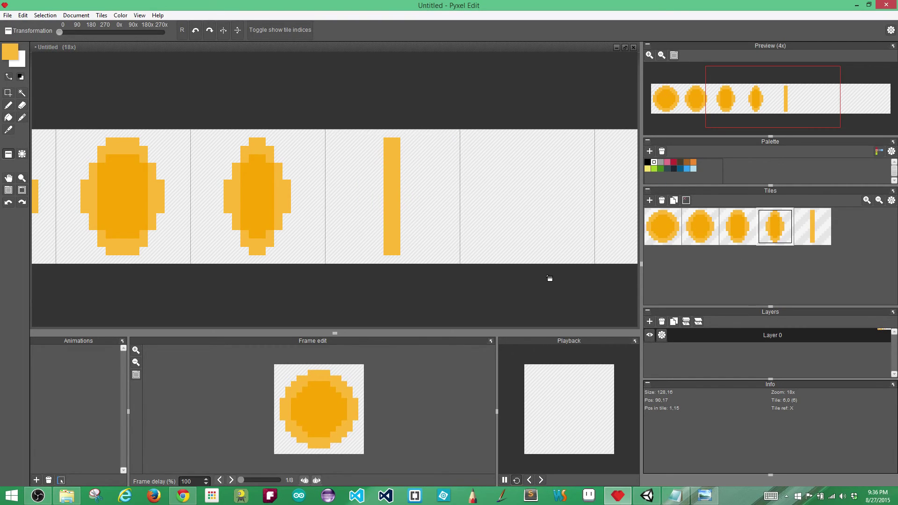
Stamp tiles 4, 3 and 2 into slots six, seven and eight after the bar
middle_drag(547, 275, 291, 268)
click(281, 194)
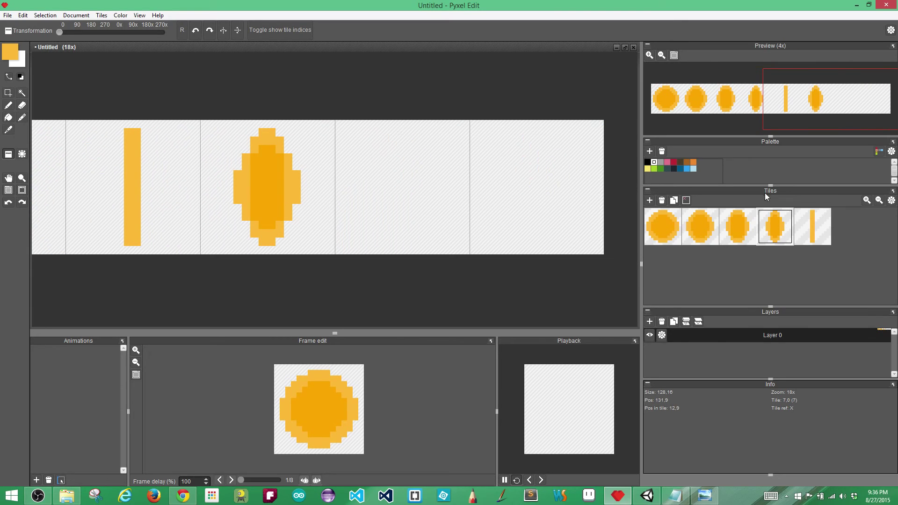
click(737, 227)
click(455, 202)
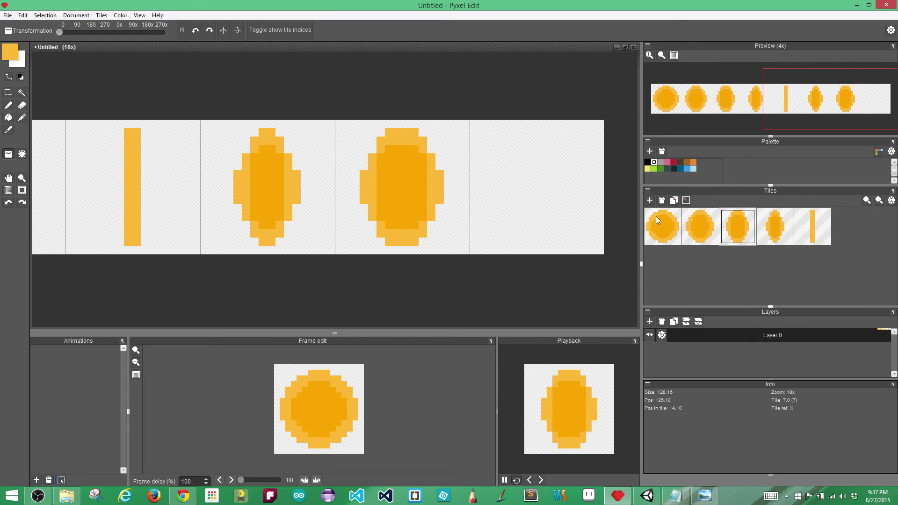
click(704, 229)
click(541, 200)
middle_drag(445, 270, 551, 263)
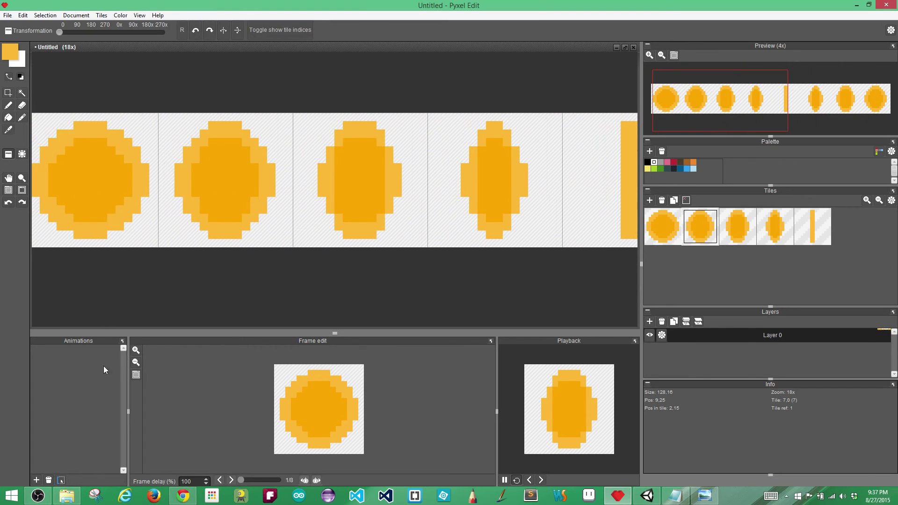
Add Animation 1 and set its frame range from the first to the fourth coin tile
click(35, 481)
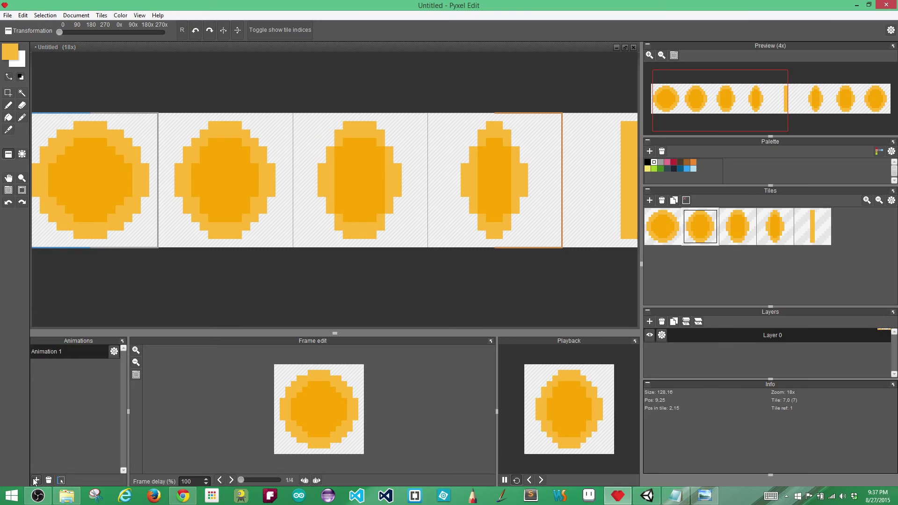
click(61, 480)
middle_drag(98, 284, 114, 297)
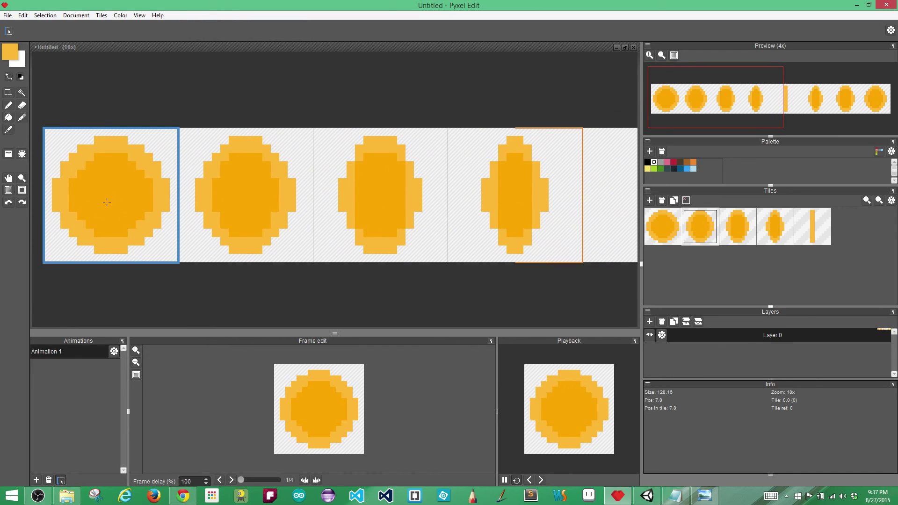
click(606, 196)
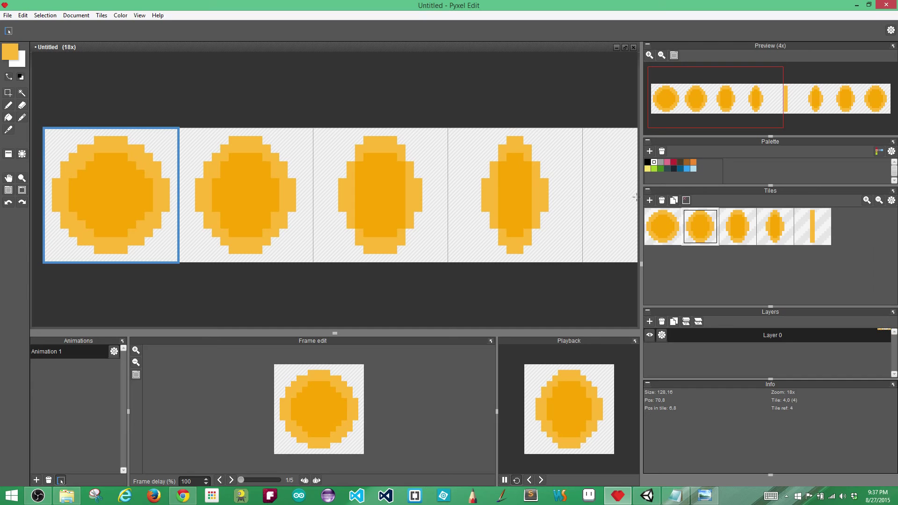
click(573, 199)
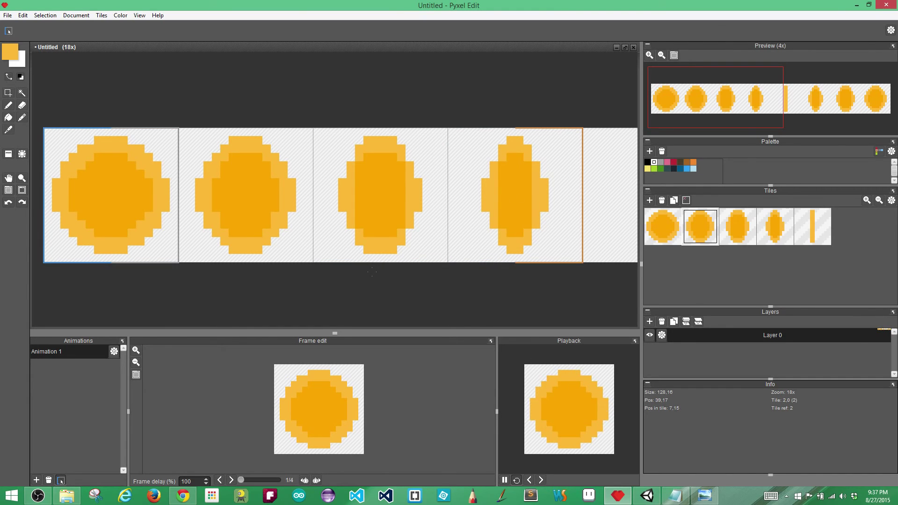
scroll(372, 272, down, 1)
drag(517, 281, 387, 257)
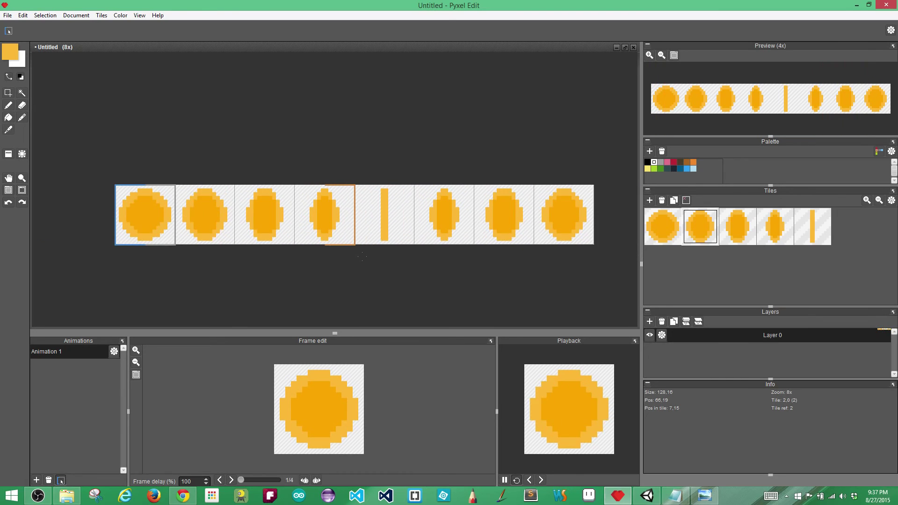
Extend Animation 1 to all eight coin frames, enlarge the Playback panel, and open tileset settings
scroll(334, 260, down, 1)
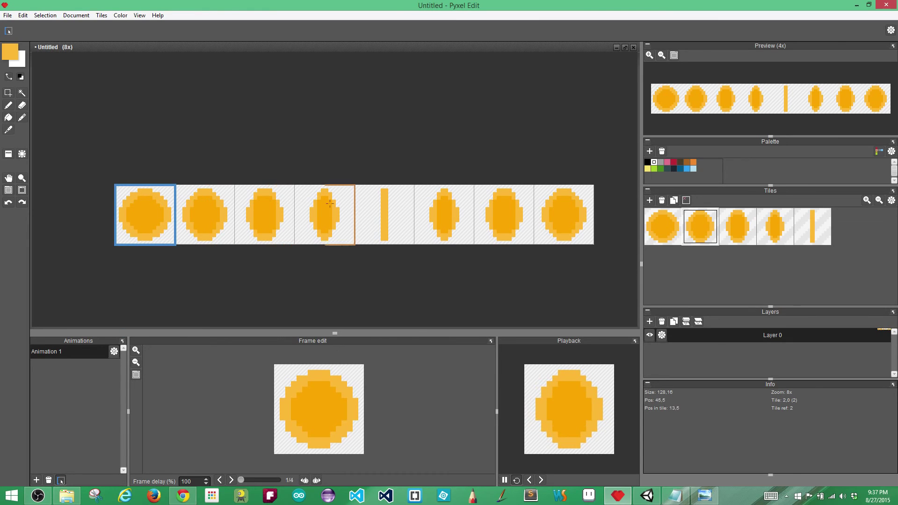
drag(147, 200, 565, 206)
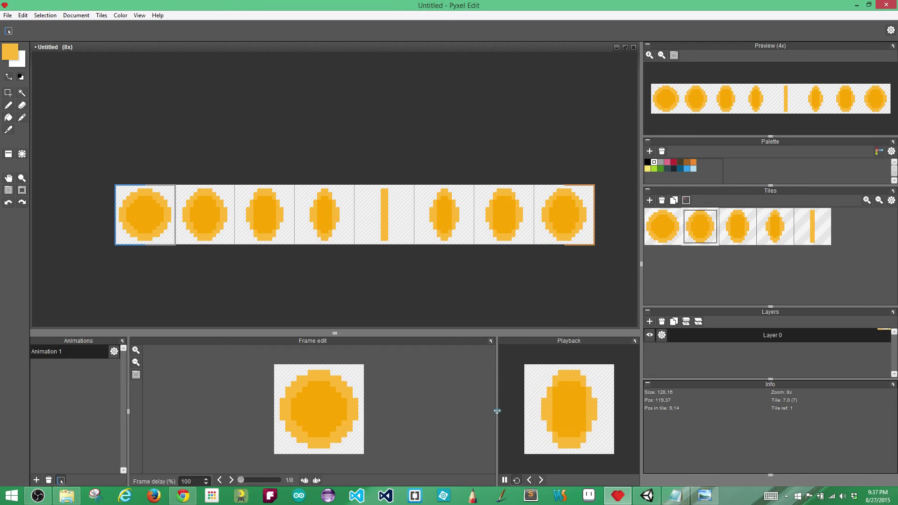
drag(497, 410, 423, 408)
drag(519, 333, 520, 270)
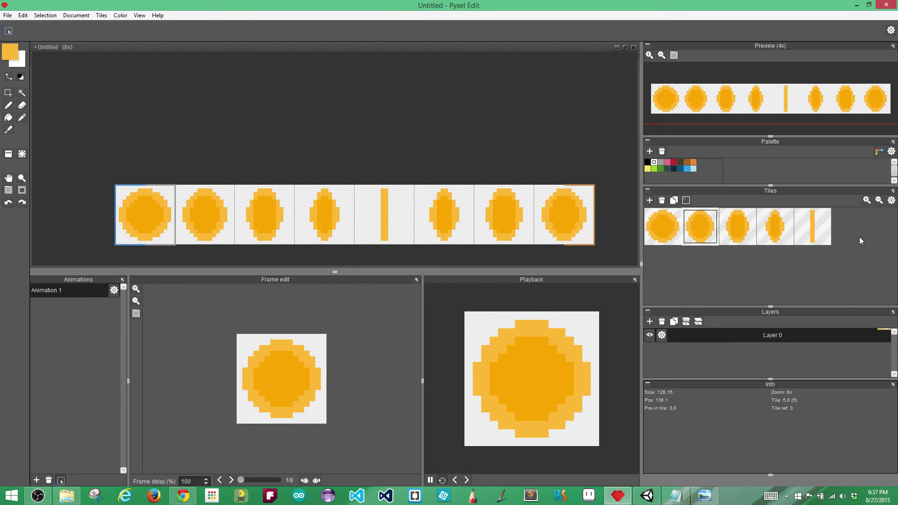
click(891, 201)
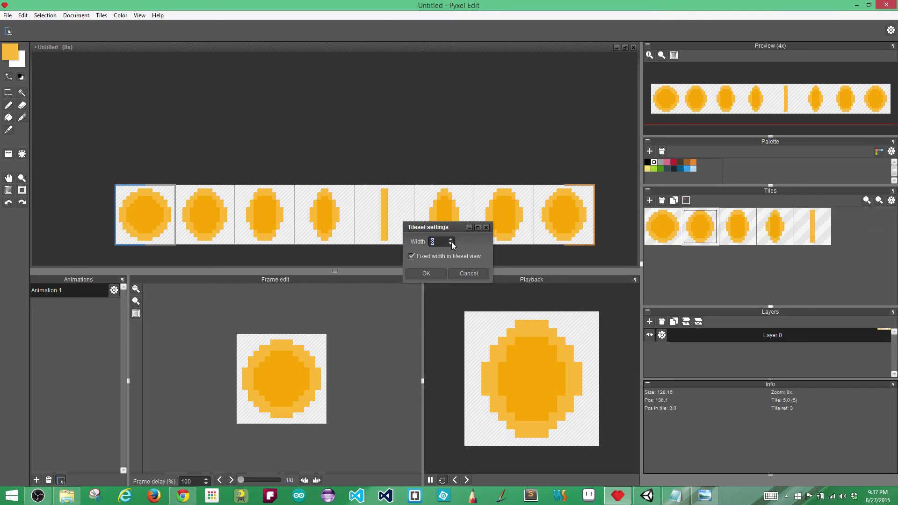
Accept the tileset width of 8 and open File > Export > Export tileset
click(427, 274)
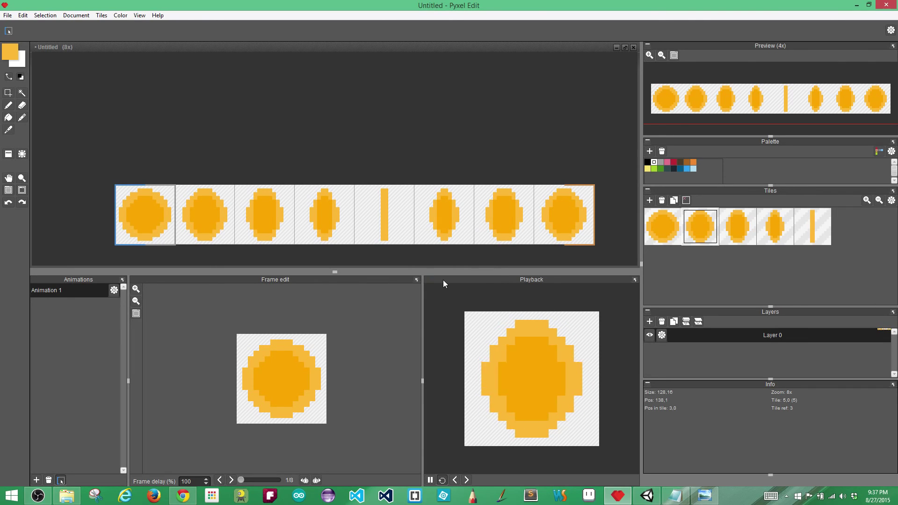
click(8, 16)
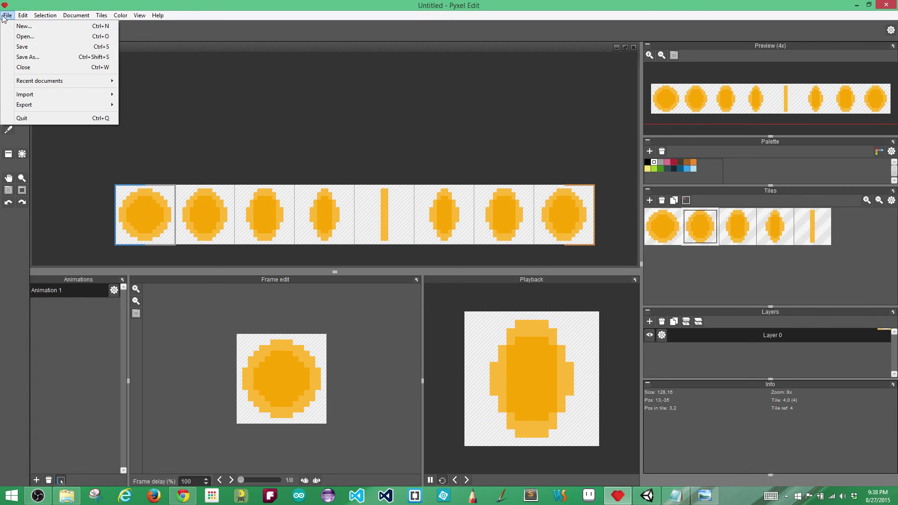
mouse_move(23, 106)
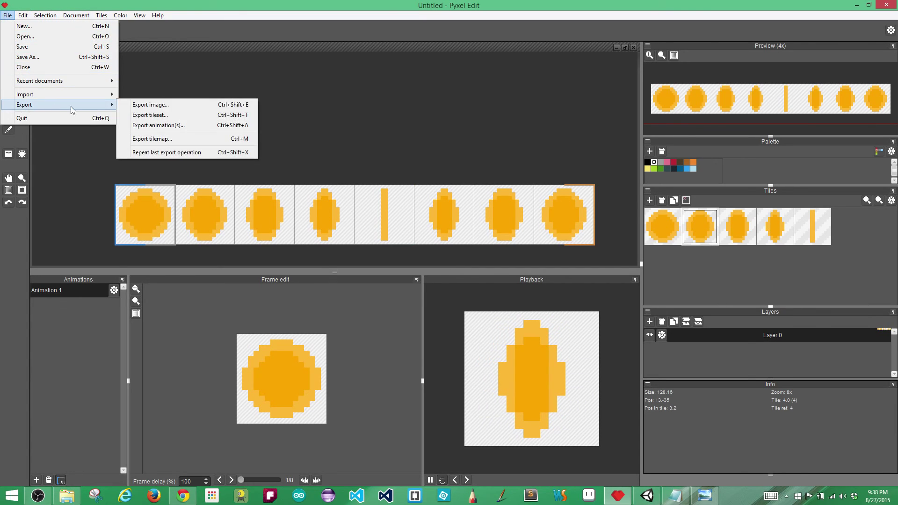
click(143, 117)
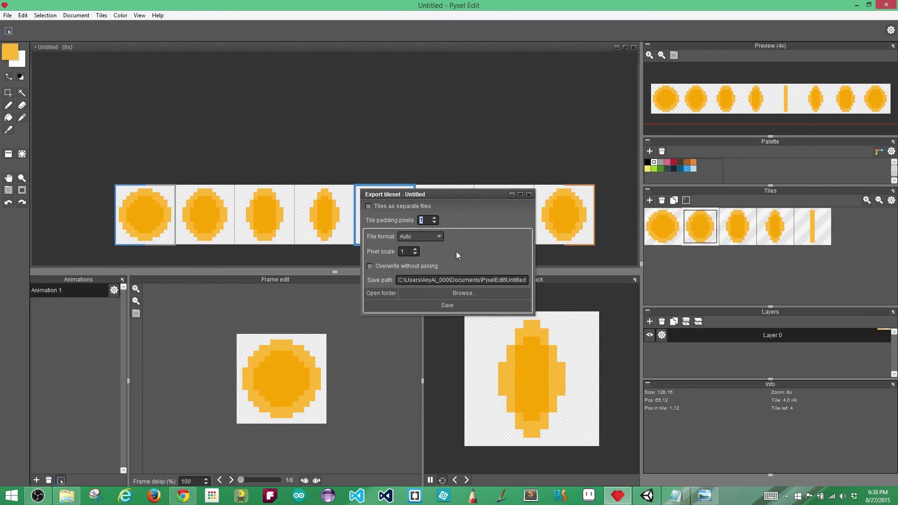
Export the tileset in PNG format as CoinRotation.png in Z:\Images
click(418, 237)
click(411, 257)
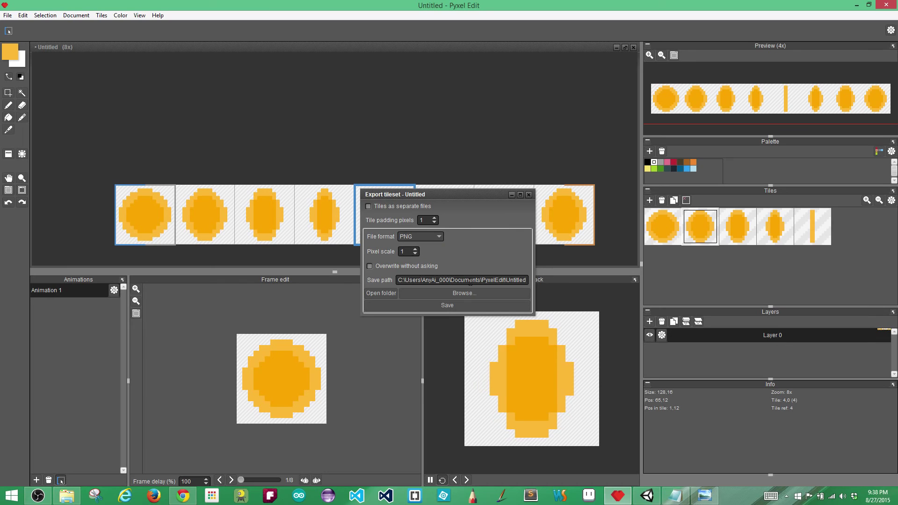
click(461, 294)
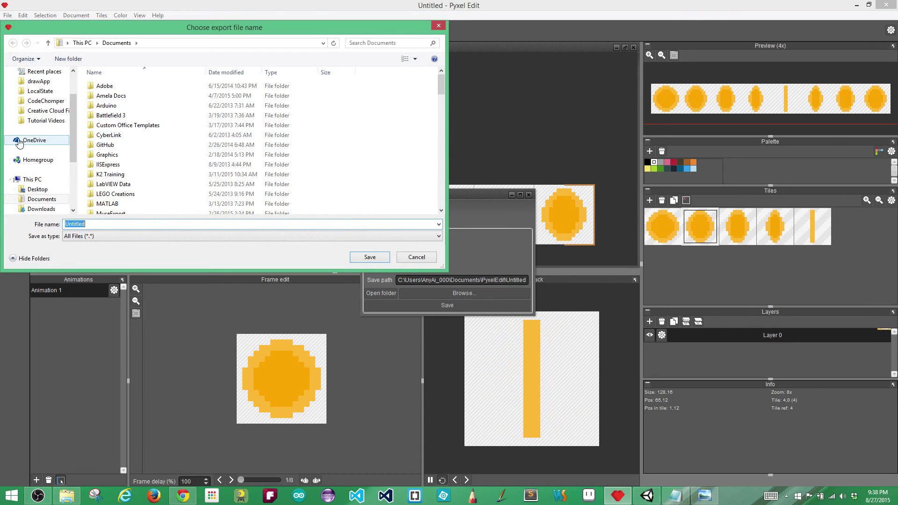
scroll(73, 141, down, 5)
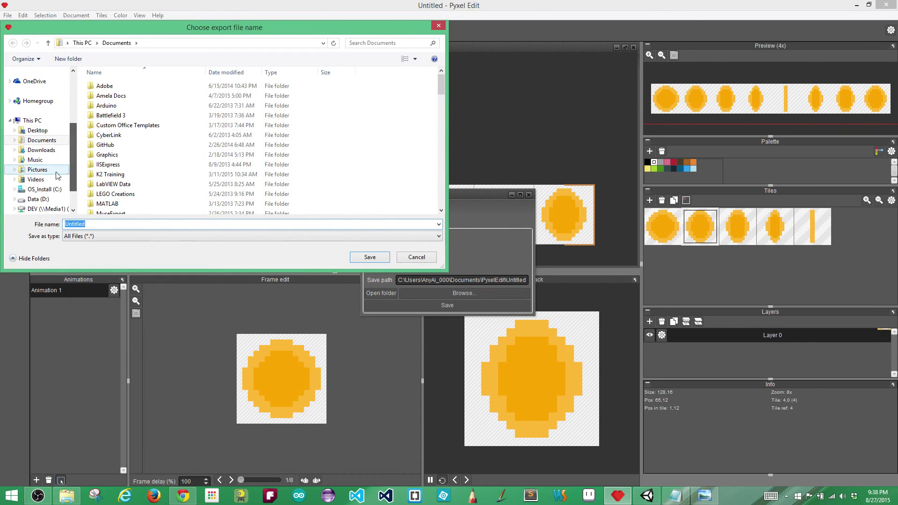
click(59, 209)
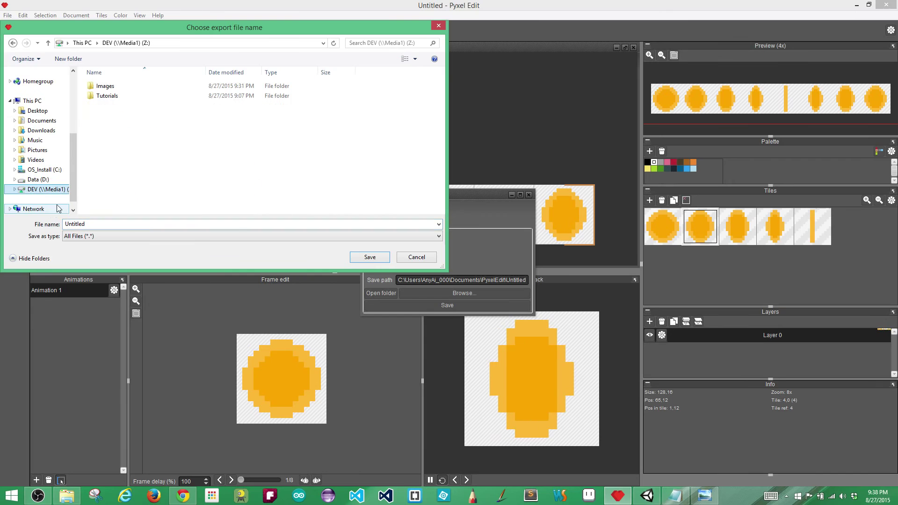
double_click(105, 86)
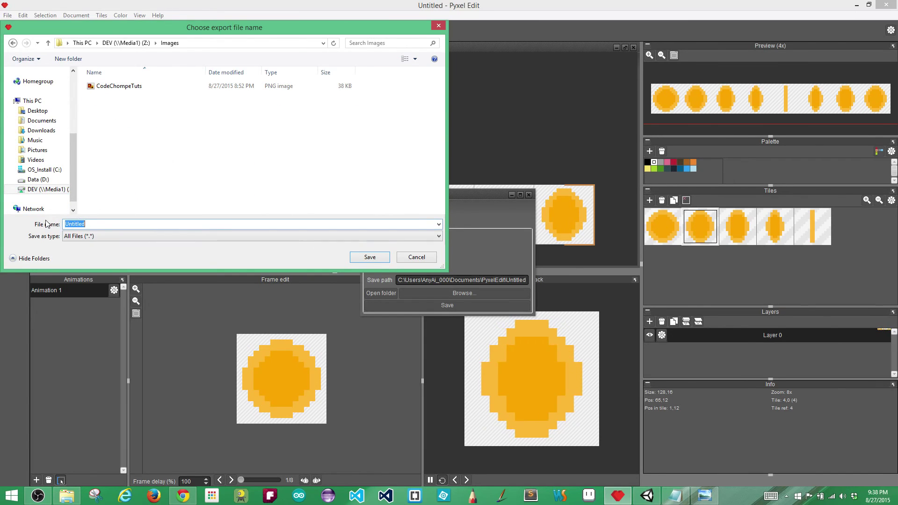
text(CoinR)
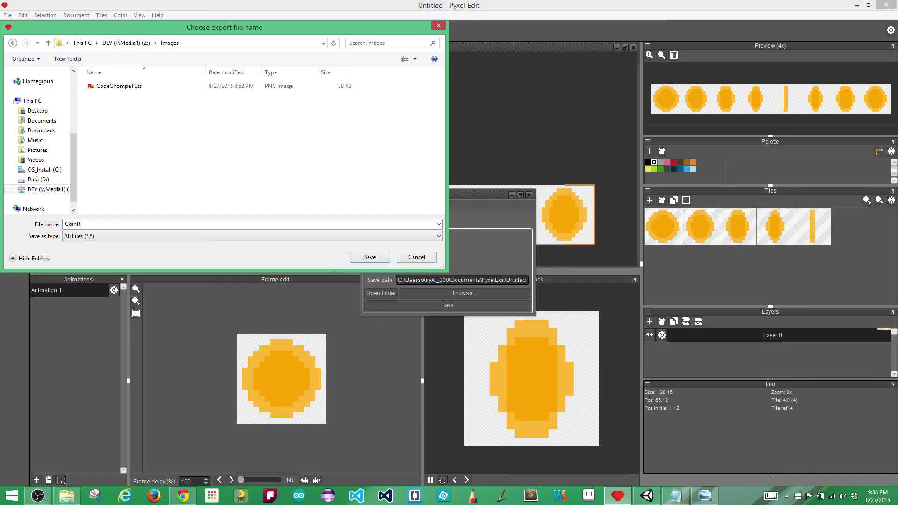
text(otation)
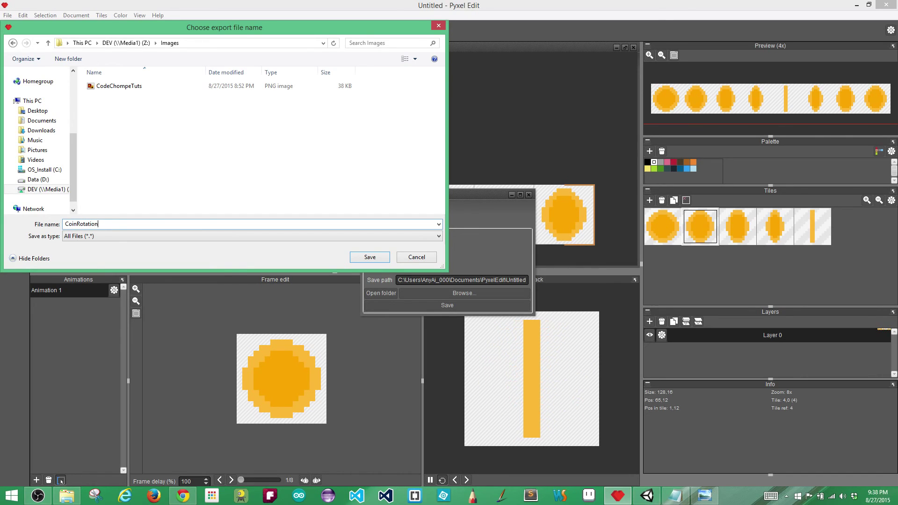
click(370, 258)
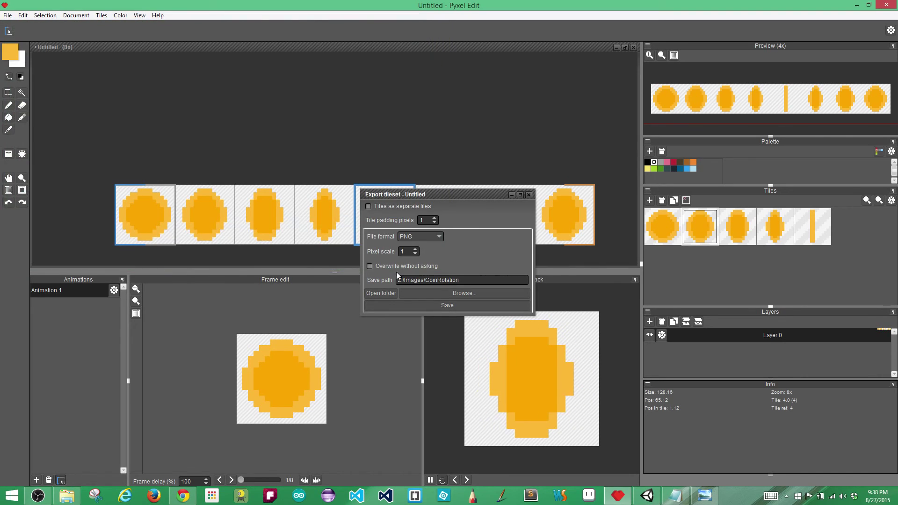
click(456, 308)
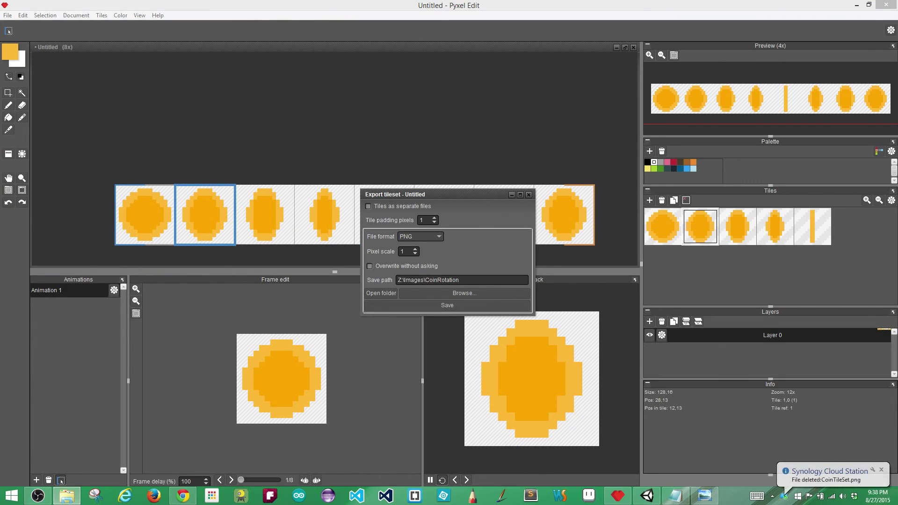
Open CoinRotation.png in Photo Viewer and zoom in on the coin frames
click(381, 292)
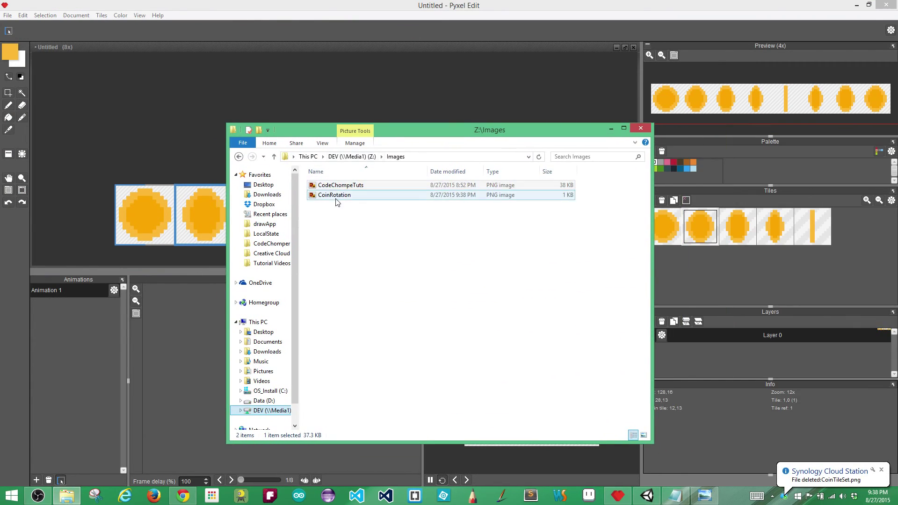
click(335, 195)
double_click(334, 196)
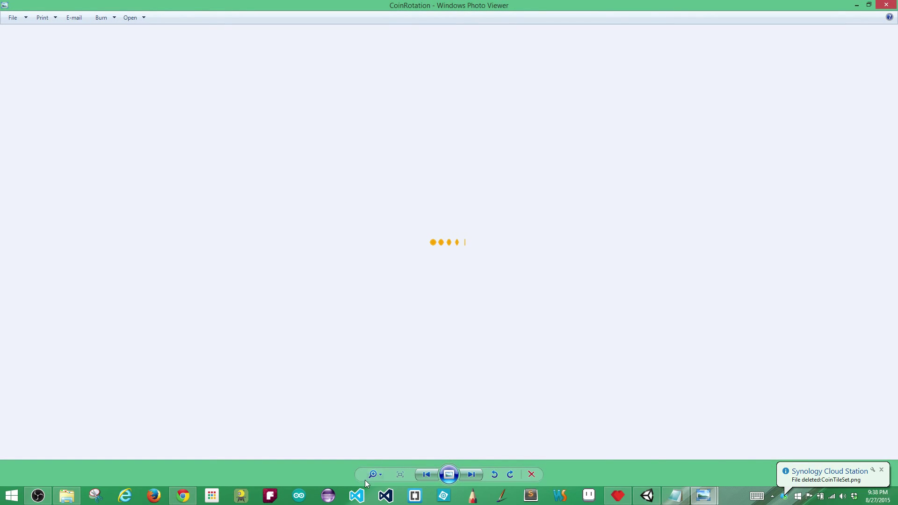
drag(380, 476, 381, 451)
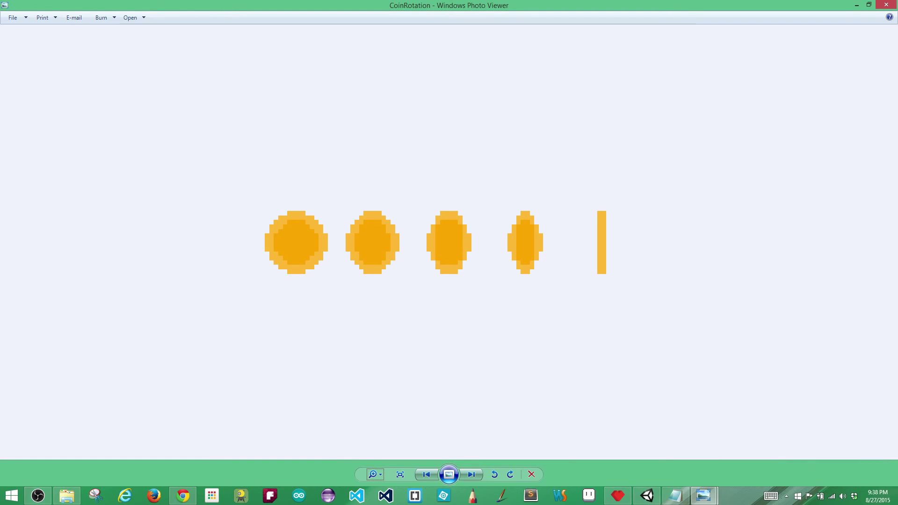
Close Photo Viewer, Explorer and the Export tileset dialog, then switch to Unity
click(886, 6)
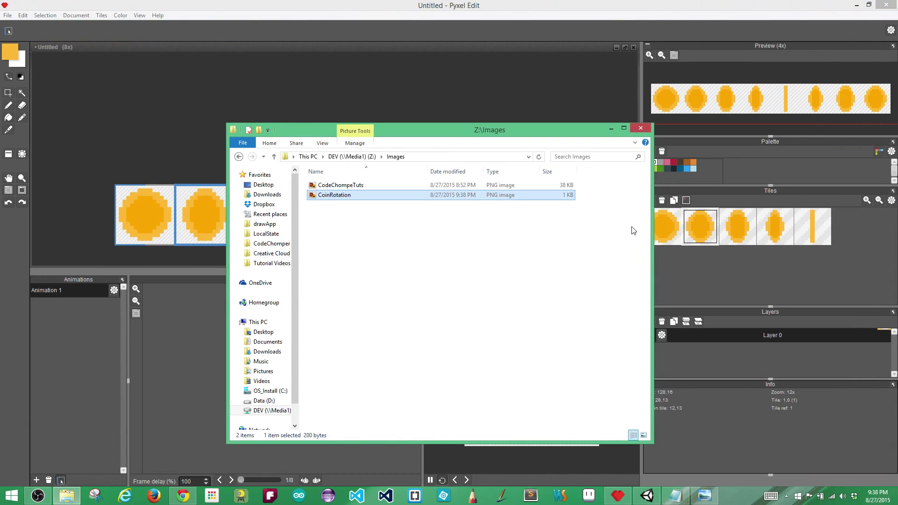
click(640, 128)
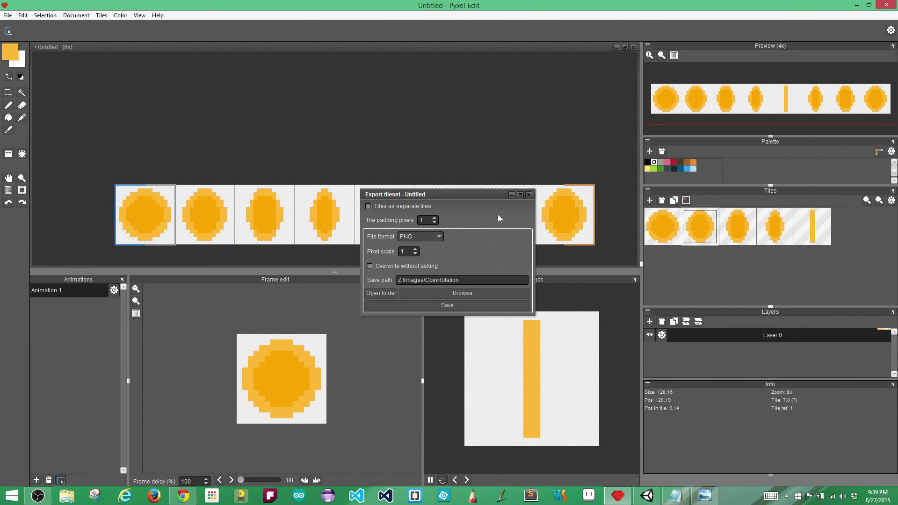
click(529, 194)
click(647, 496)
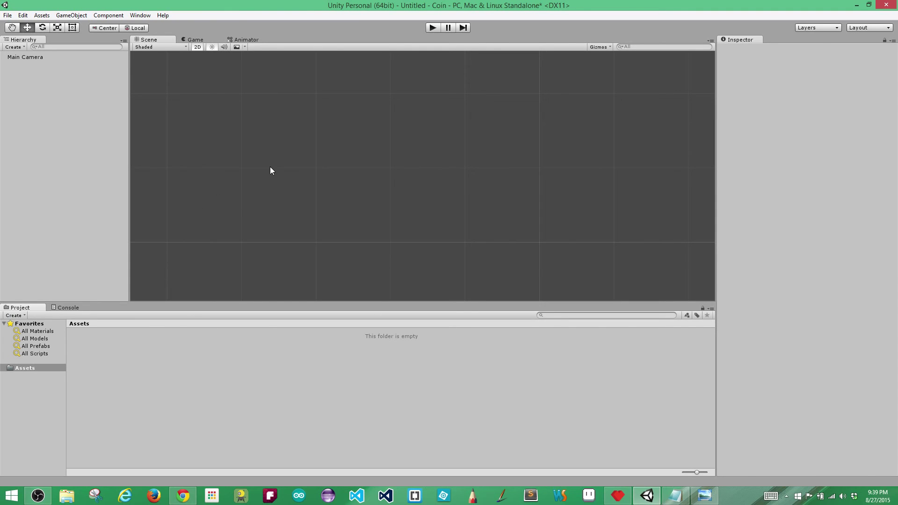
Create a Sprites folder in Assets
right_click(115, 338)
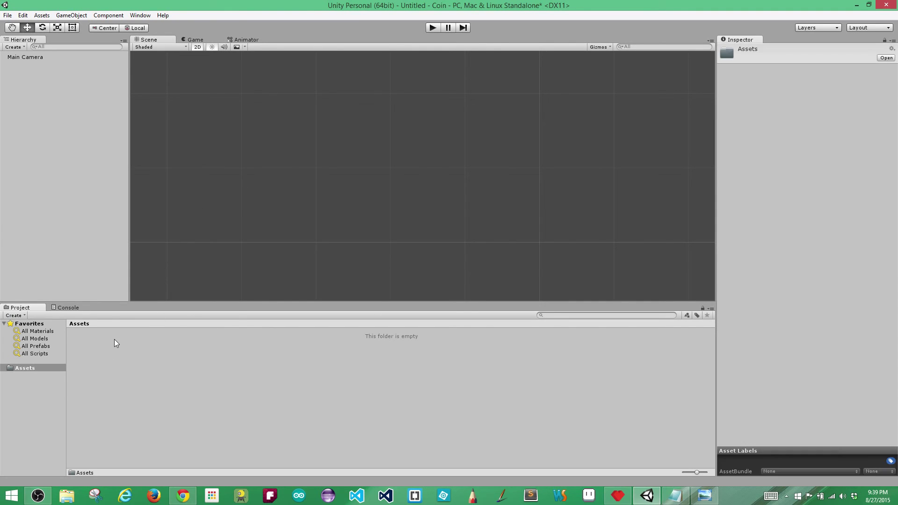
mouse_move(225, 183)
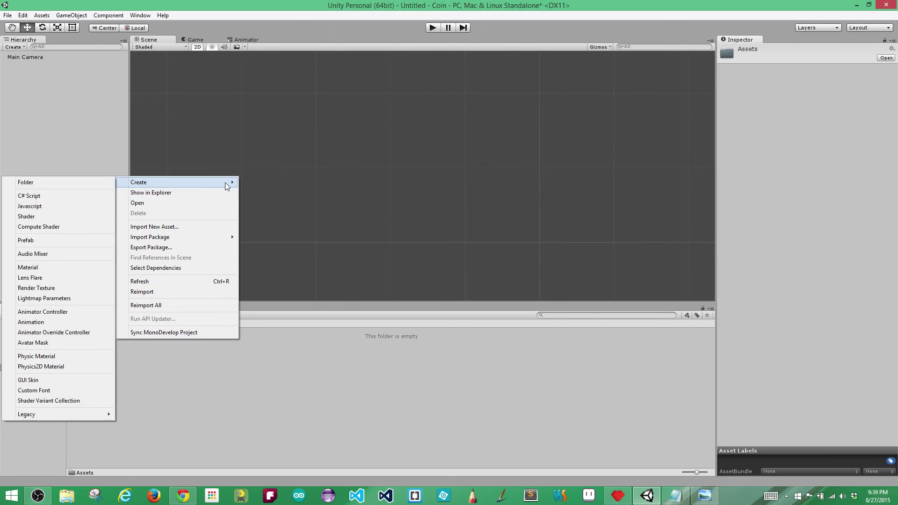
click(46, 182)
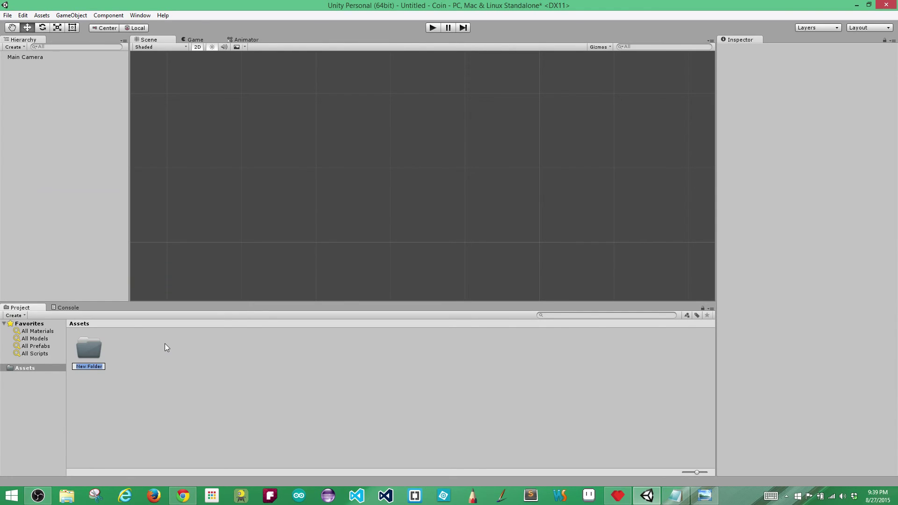
text(Sprites)
key(Return)
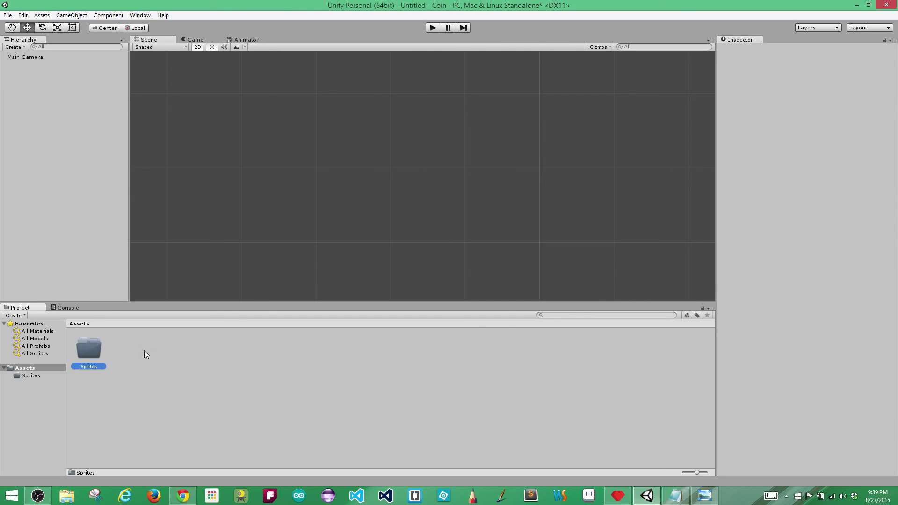
Add Animation and Prefab folders to Assets
right_click(141, 350)
mouse_move(172, 200)
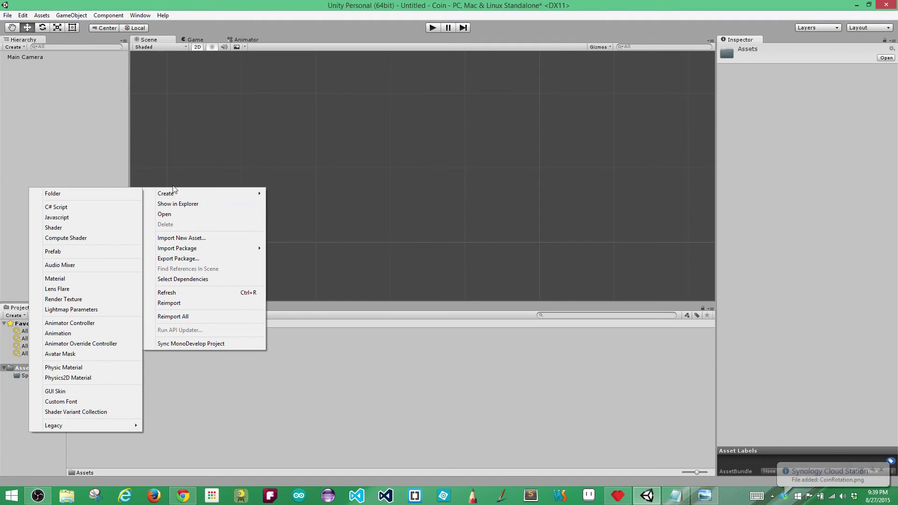
click(99, 193)
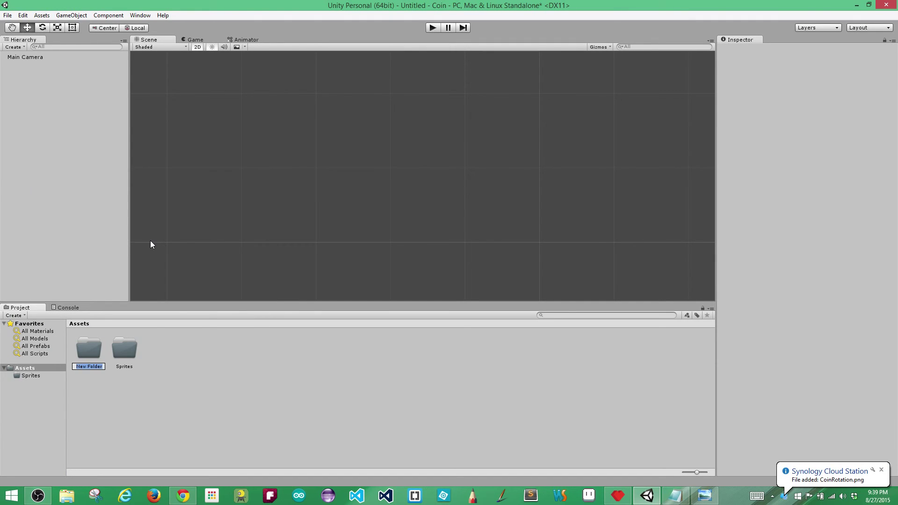
text(Animation)
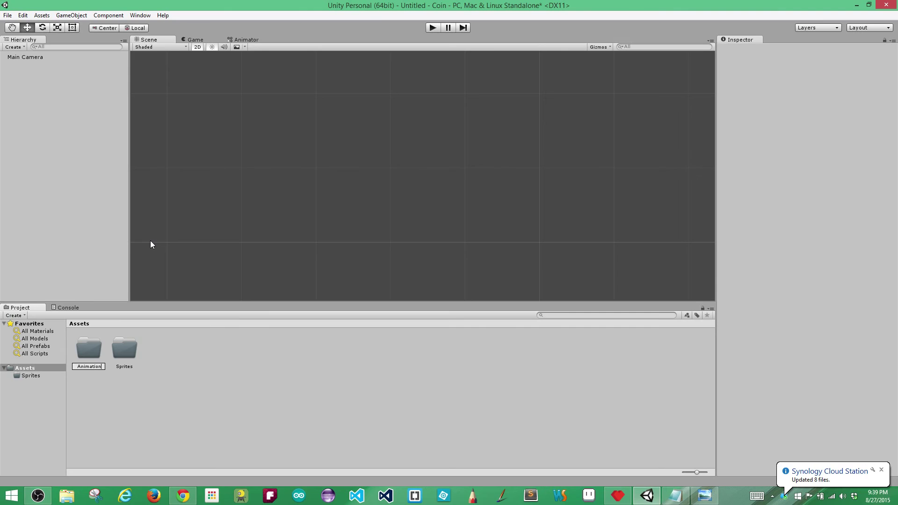
right_click(179, 349)
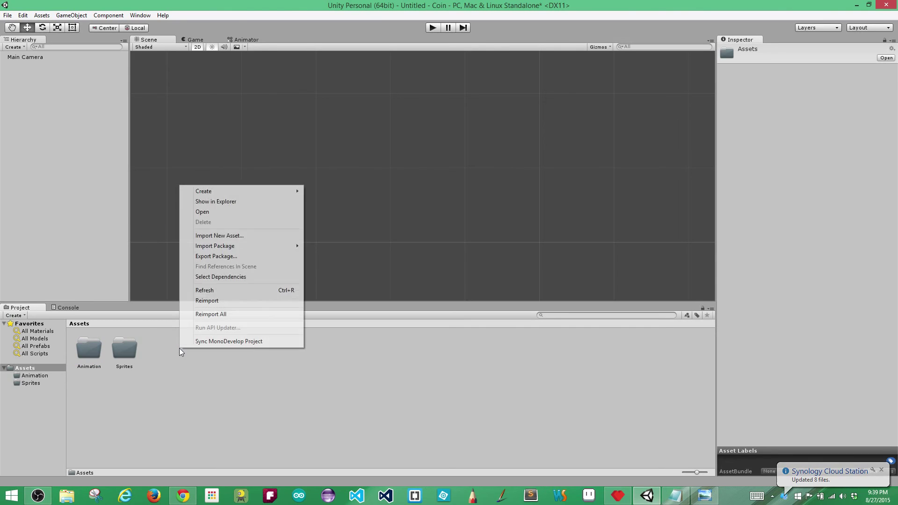
mouse_move(209, 191)
click(147, 190)
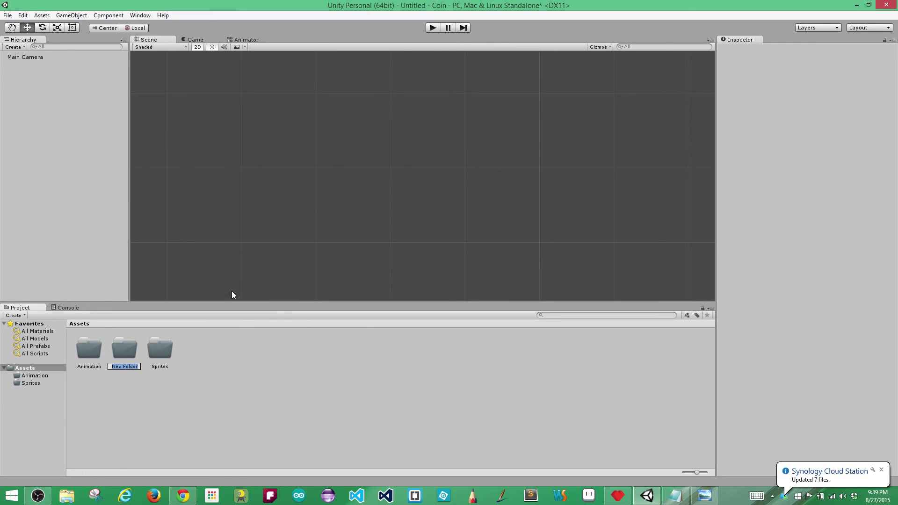
text(Prefab)
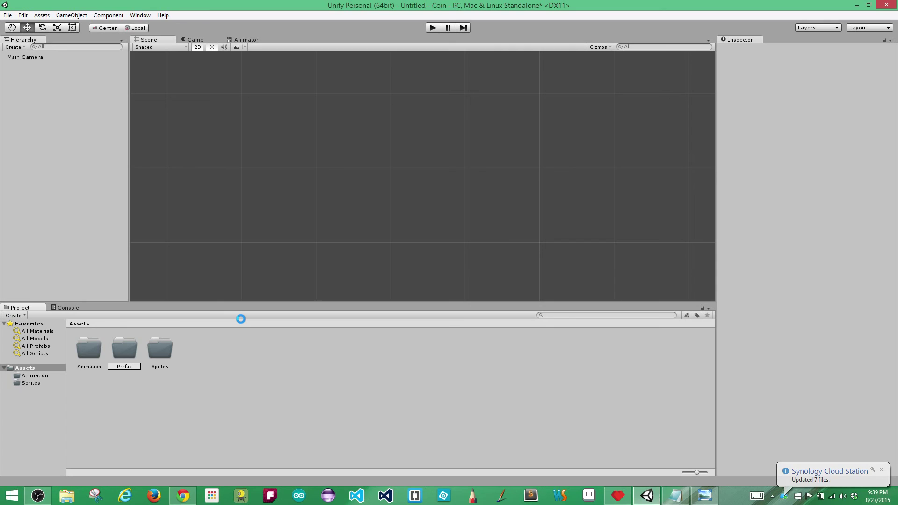
key(Return)
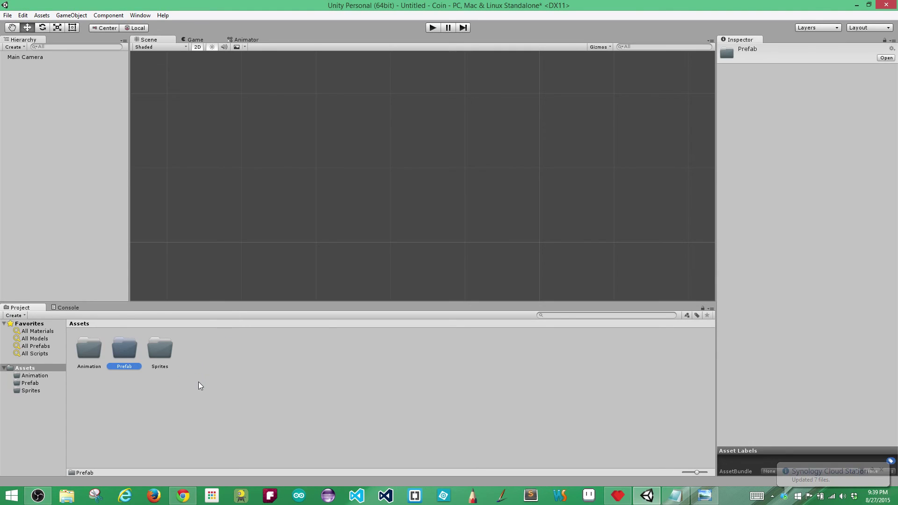
Add a Script folder to Assets and open the Sprites folder
click(208, 355)
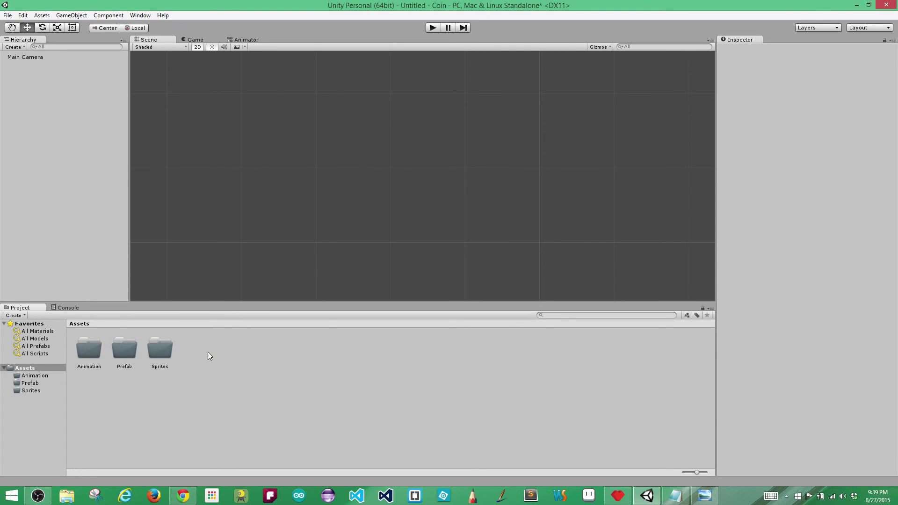
right_click(209, 354)
mouse_move(276, 194)
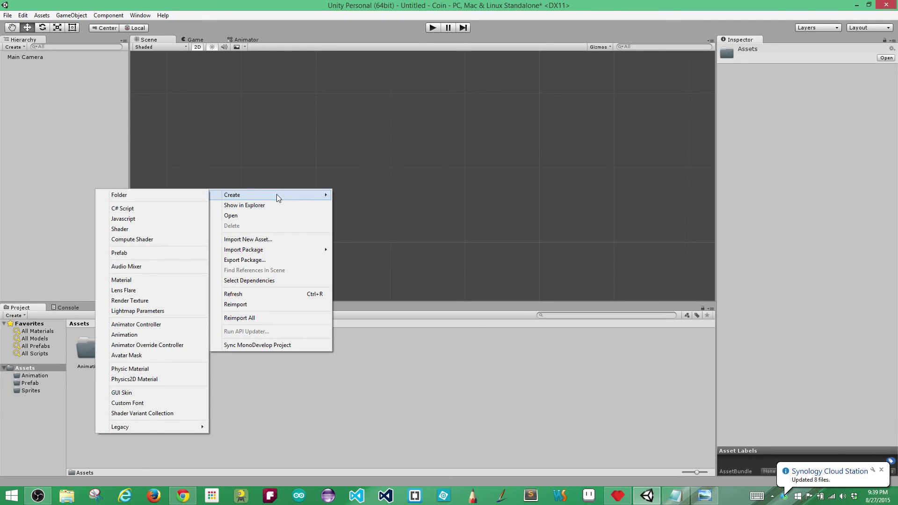
click(425, 409)
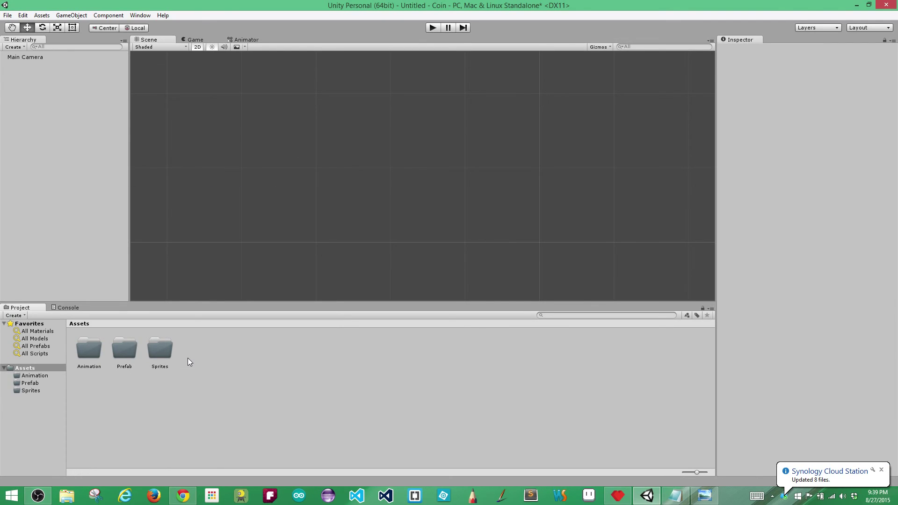
right_click(209, 353)
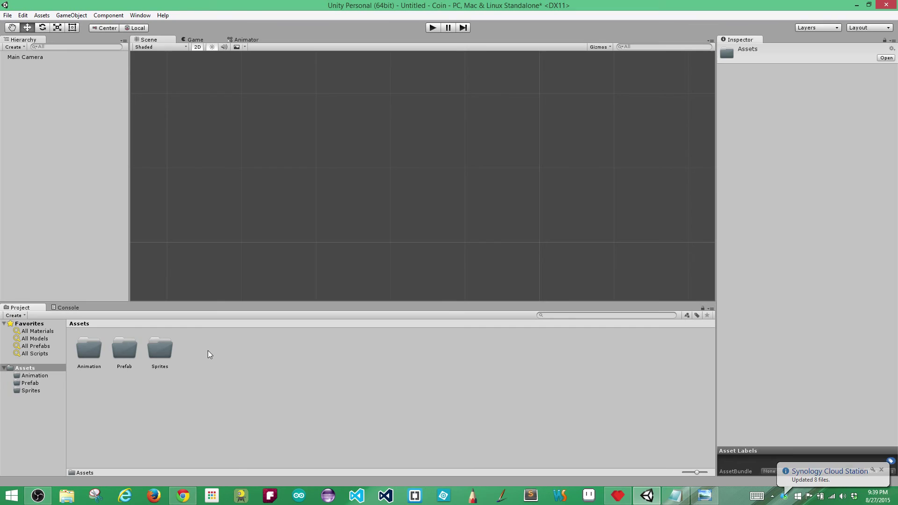
mouse_move(282, 195)
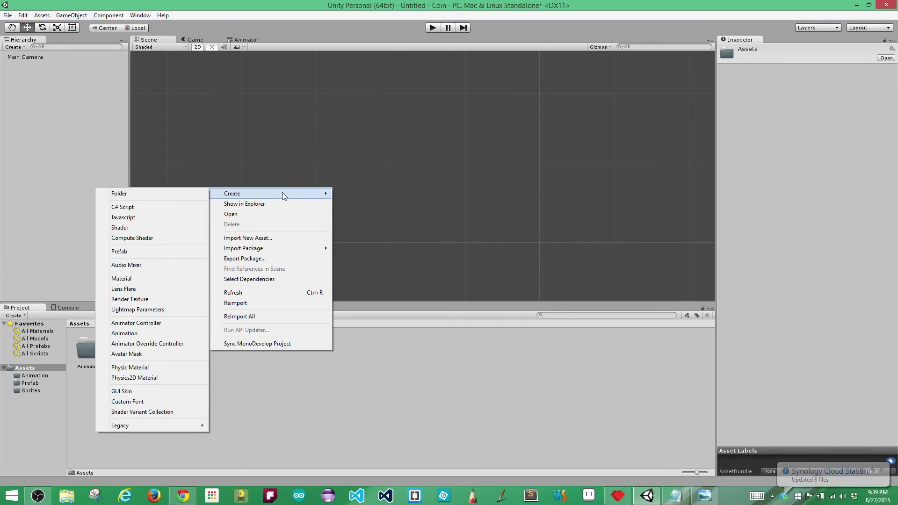
click(186, 195)
text(Script)
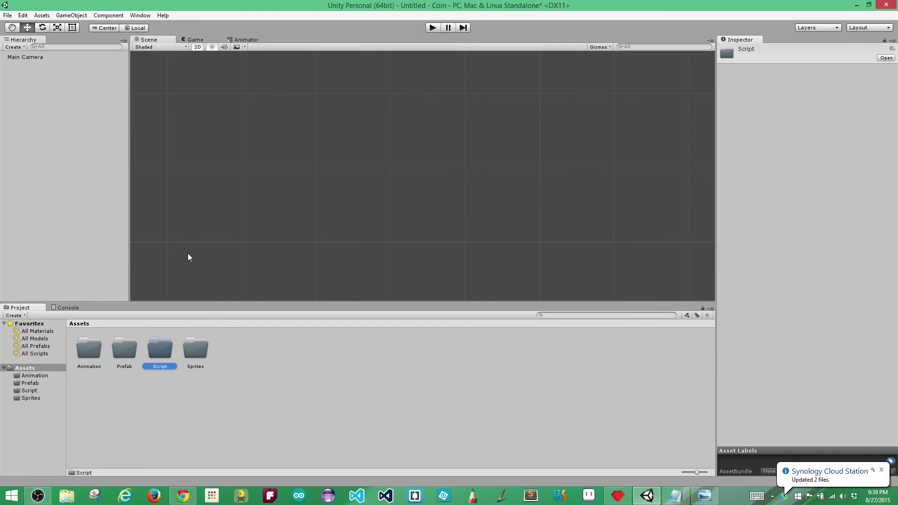
double_click(195, 349)
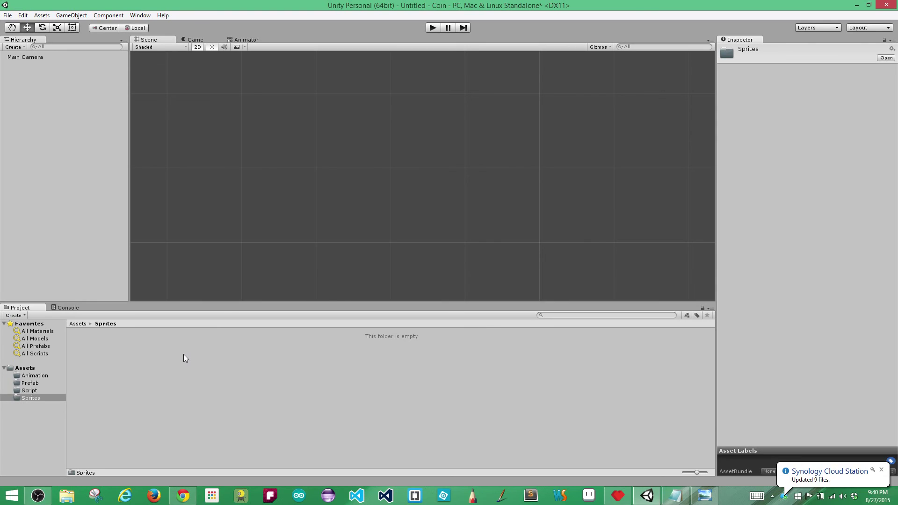
Import CoinRotation.png from Z:\Images into the Sprites folder and select it
right_click(132, 355)
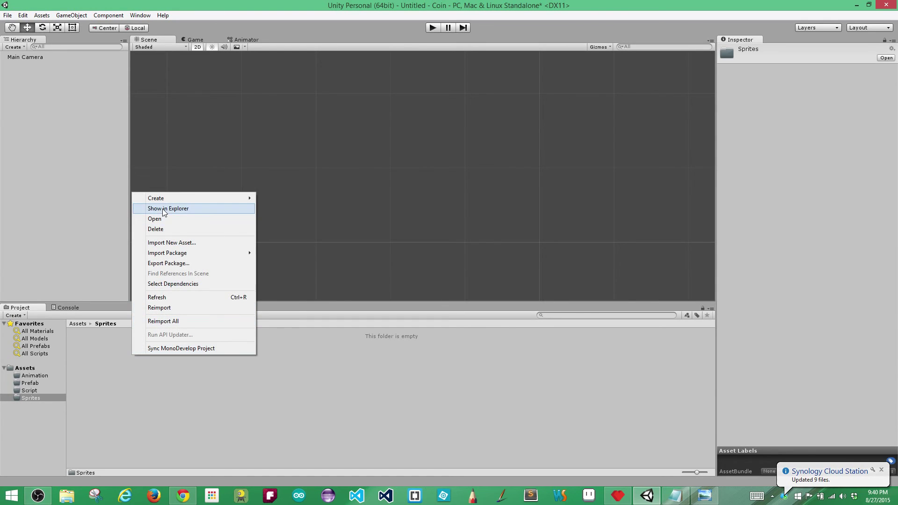
click(178, 243)
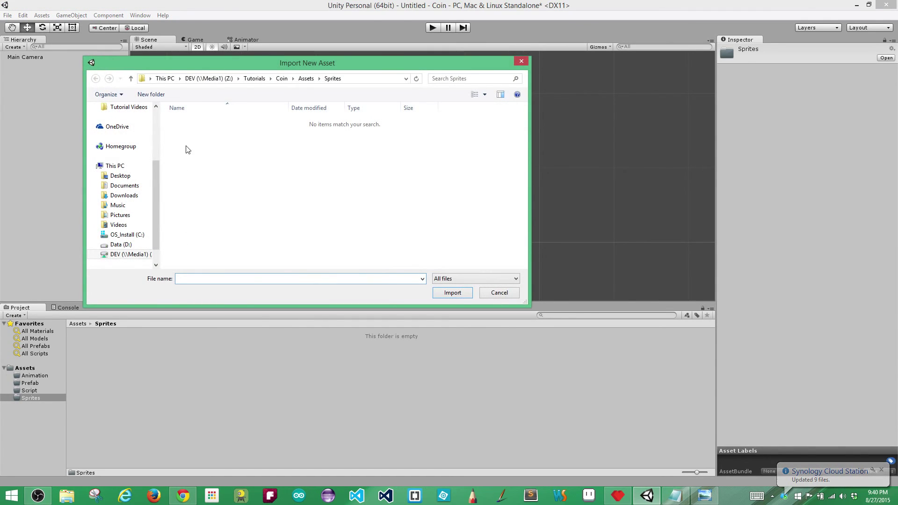
click(125, 255)
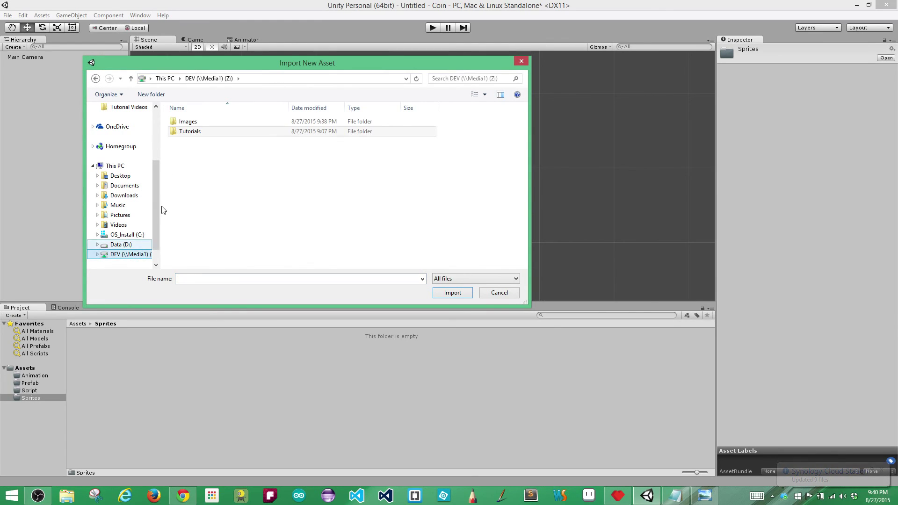
double_click(192, 121)
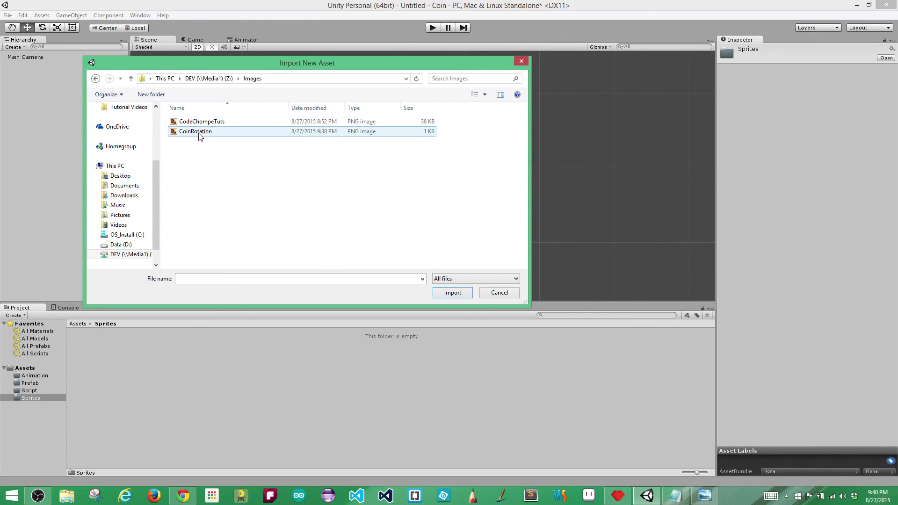
click(201, 132)
click(451, 296)
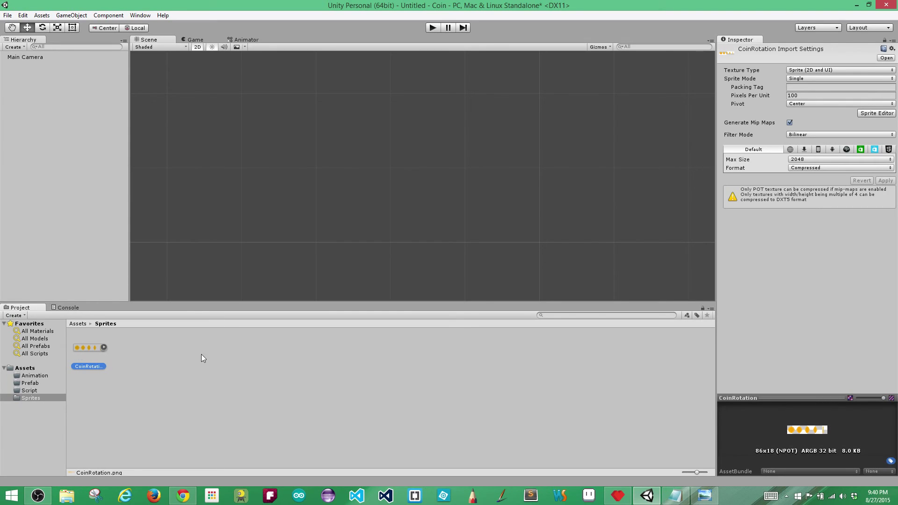
click(377, 183)
Place the CoinRotation sprite in the scene and check it in the Game preview
drag(378, 171, 377, 168)
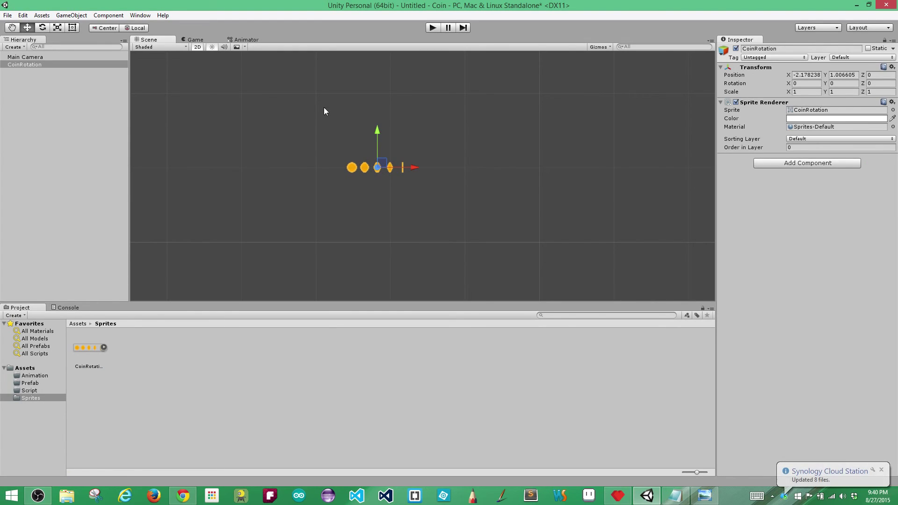
click(195, 40)
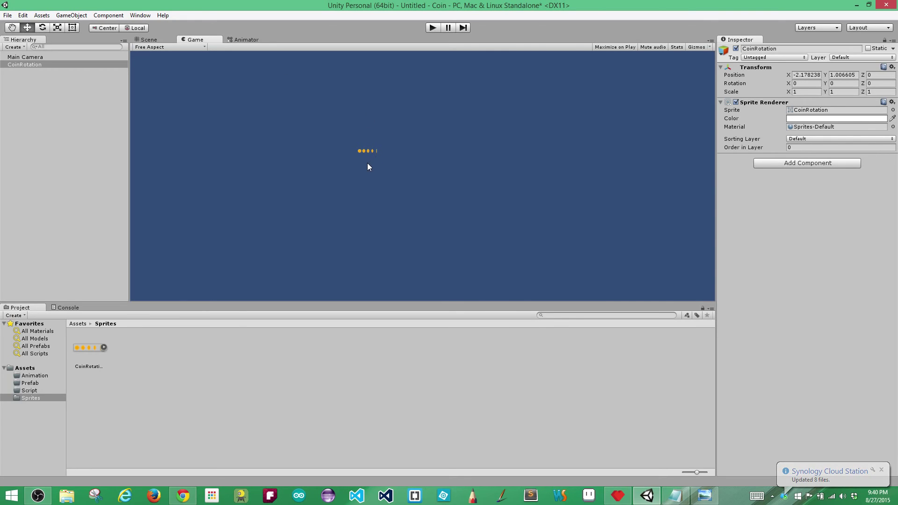
click(153, 41)
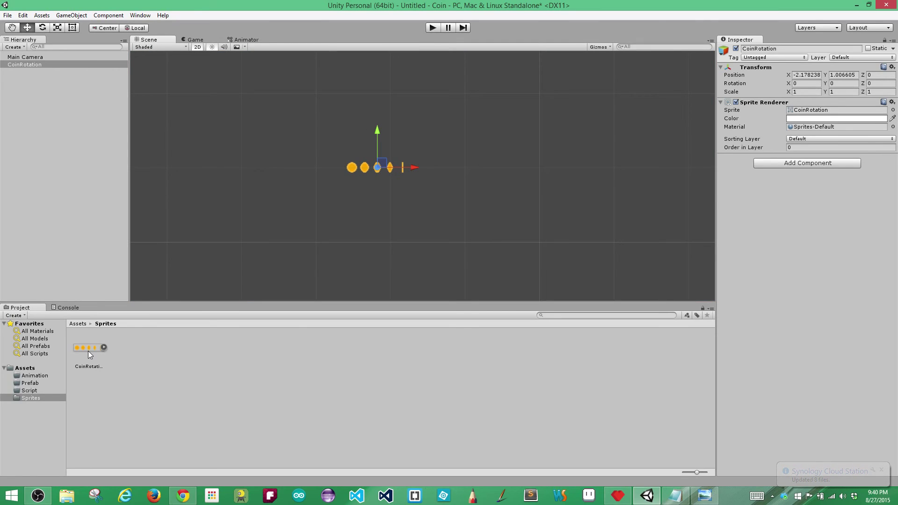
Delete the CoinRotation object from the scene and show CoinRotation.png's import settings
drag(381, 167, 381, 166)
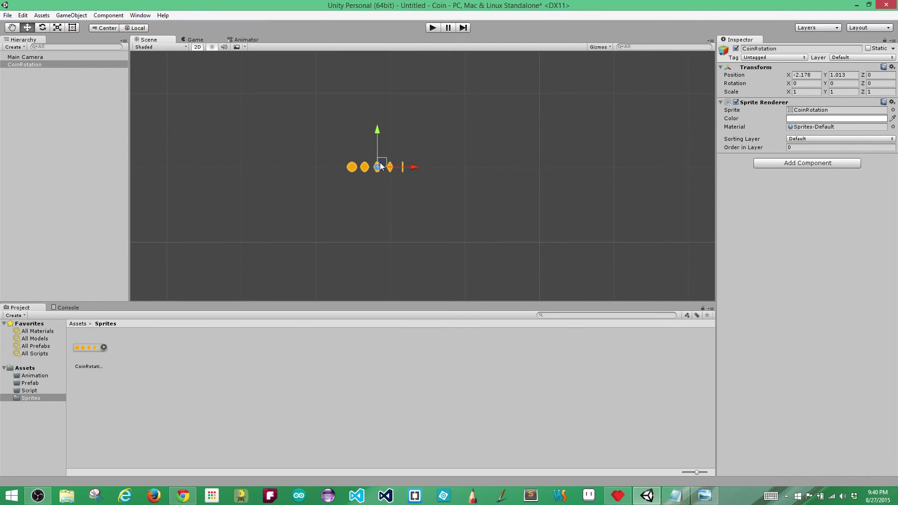
key(Delete)
click(95, 345)
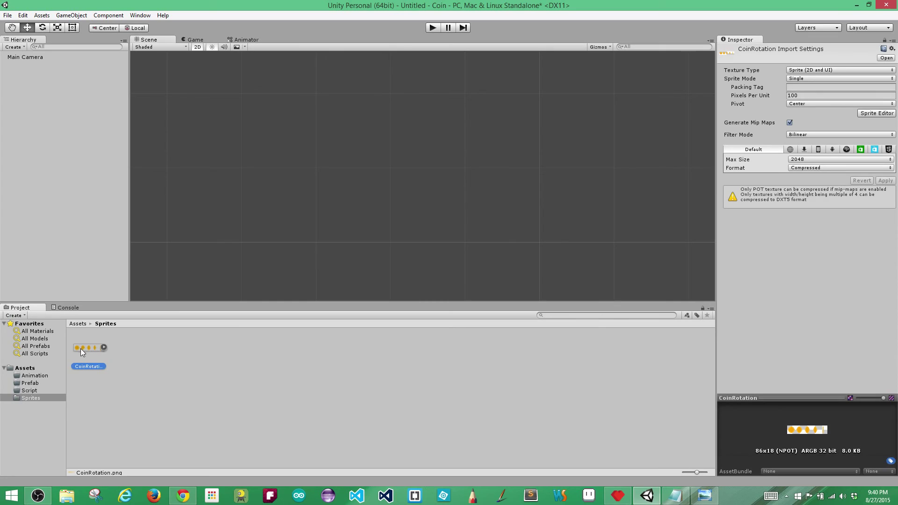
Give CoinRotation.png Multiple sprite mode, 16 pixels per unit and Point filtering, then open Sprite Editor
click(793, 80)
click(811, 97)
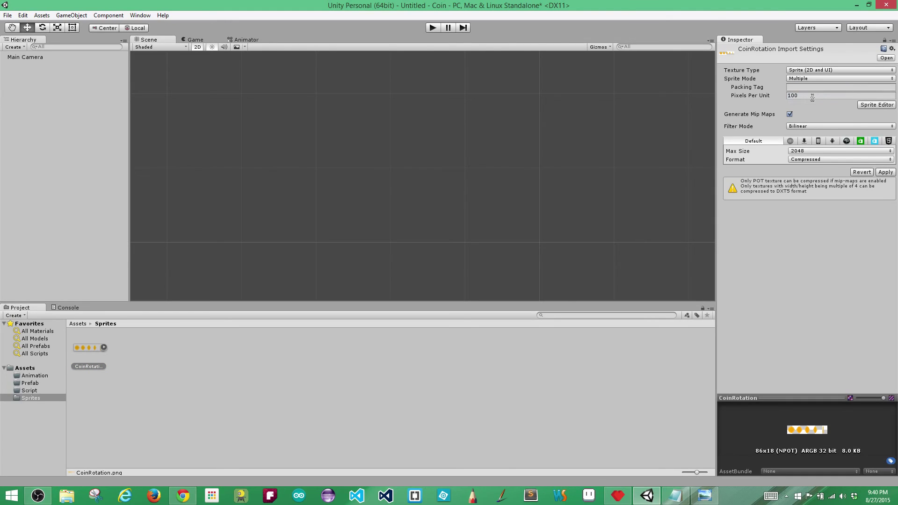
click(778, 95)
text(16)
click(801, 126)
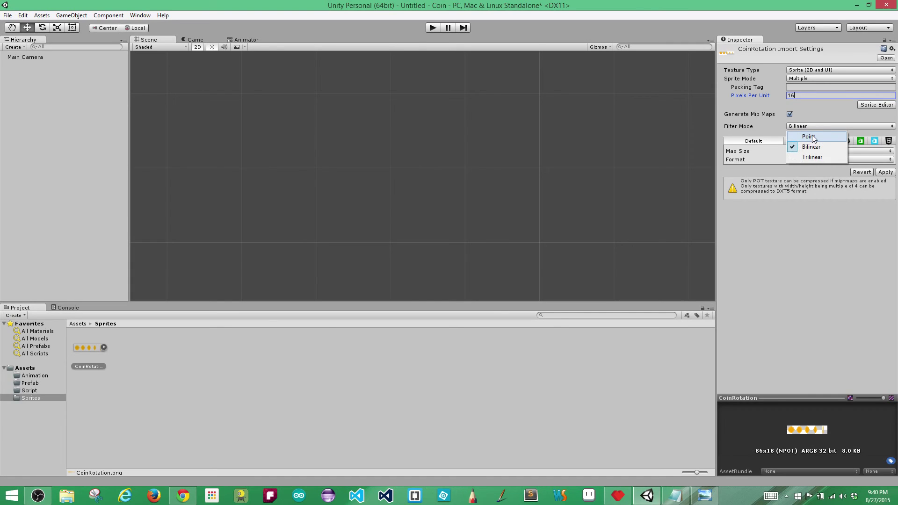
click(804, 134)
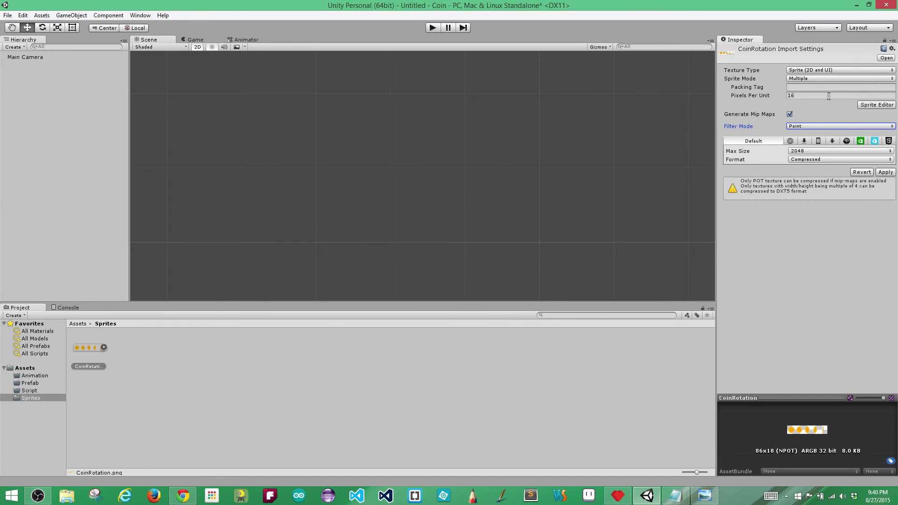
click(873, 105)
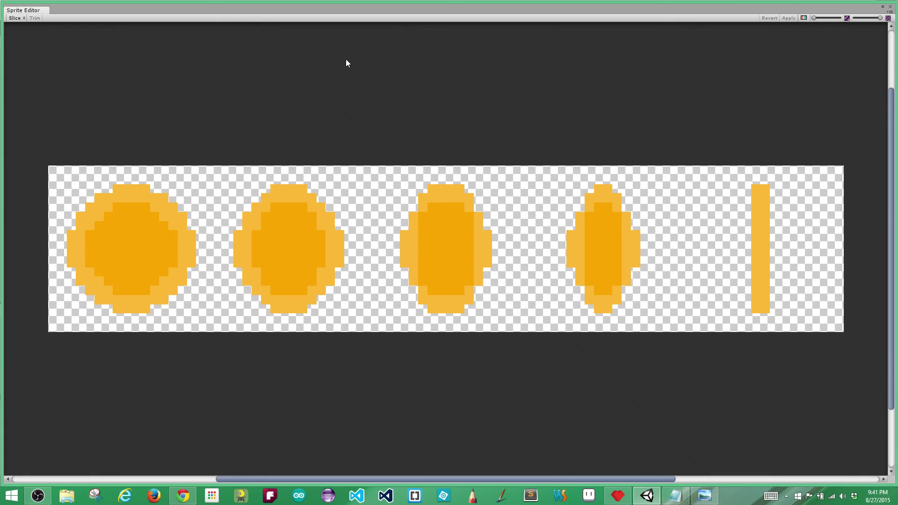
Choose Grid slicing with a 16×16 pixel cell size
click(16, 18)
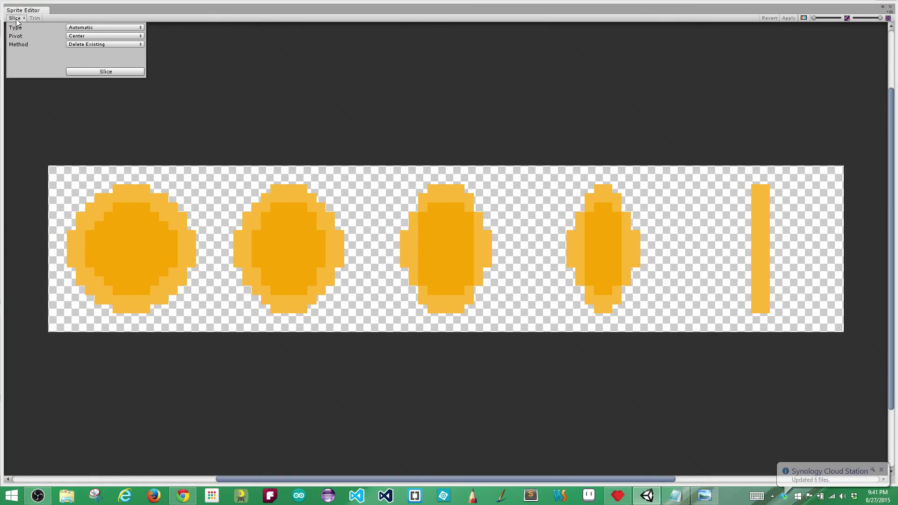
click(79, 29)
click(86, 47)
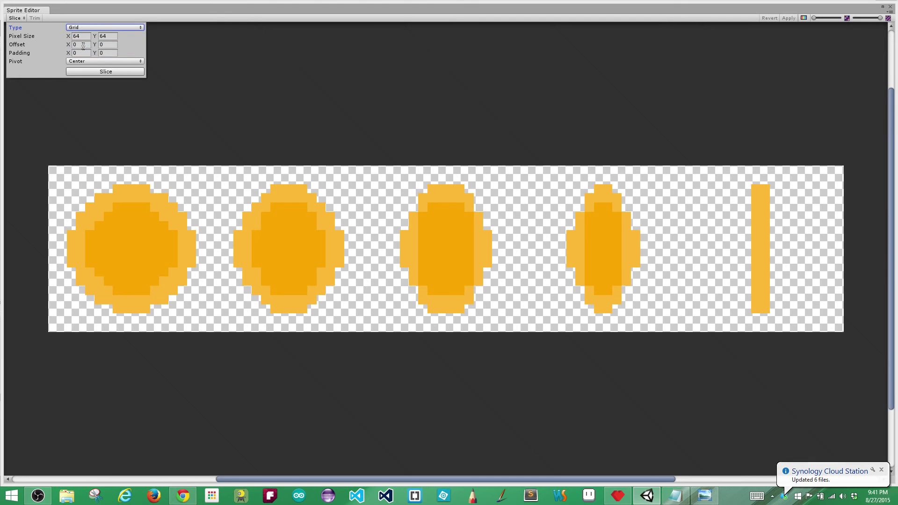
click(69, 38)
text(16)
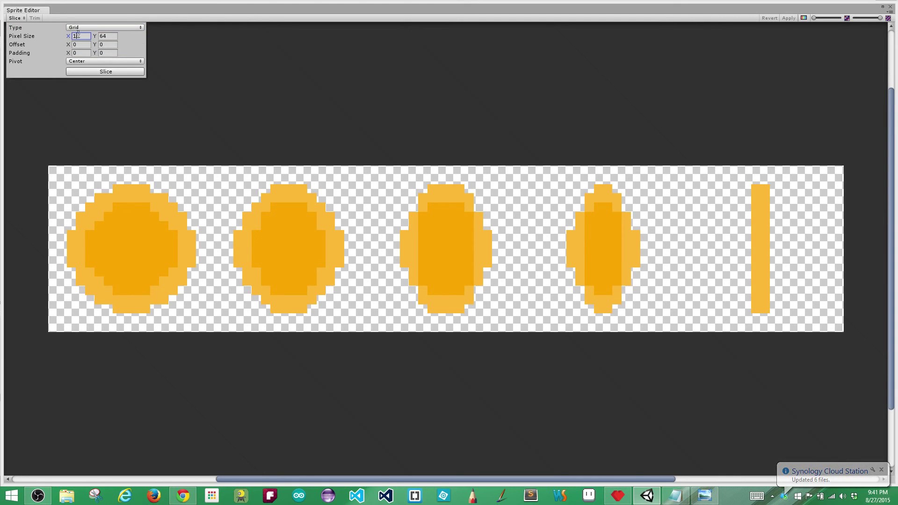
click(107, 35)
text(16)
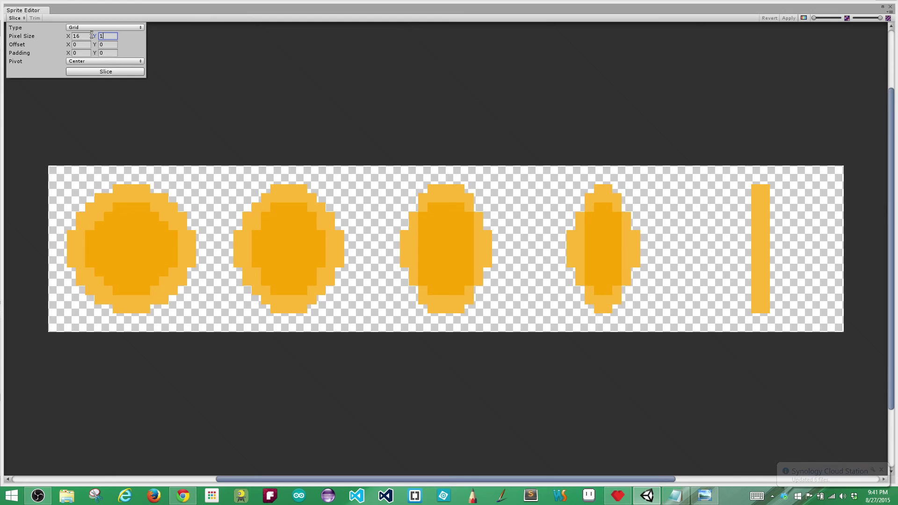
Set the grid offset to 1,1 and the padding to 1,1
click(81, 44)
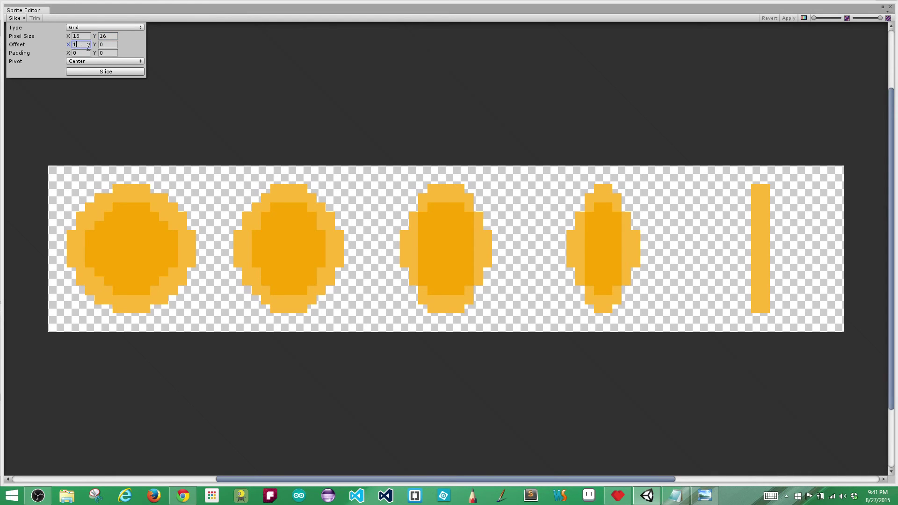
text(1)
key(Tab)
text(1)
click(80, 52)
text(1)
key(Tab)
text(1)
Slice the coin sheet, apply the slices, and close the Sprite Editor
click(97, 71)
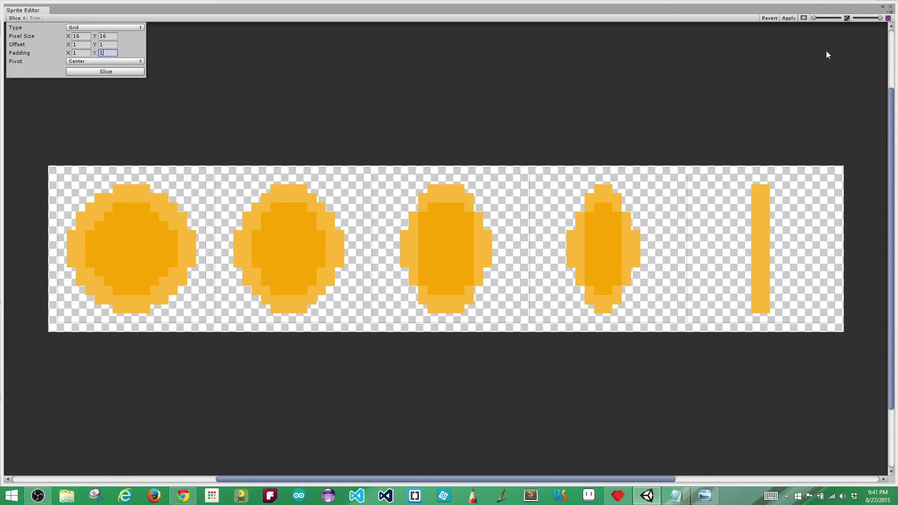
click(789, 18)
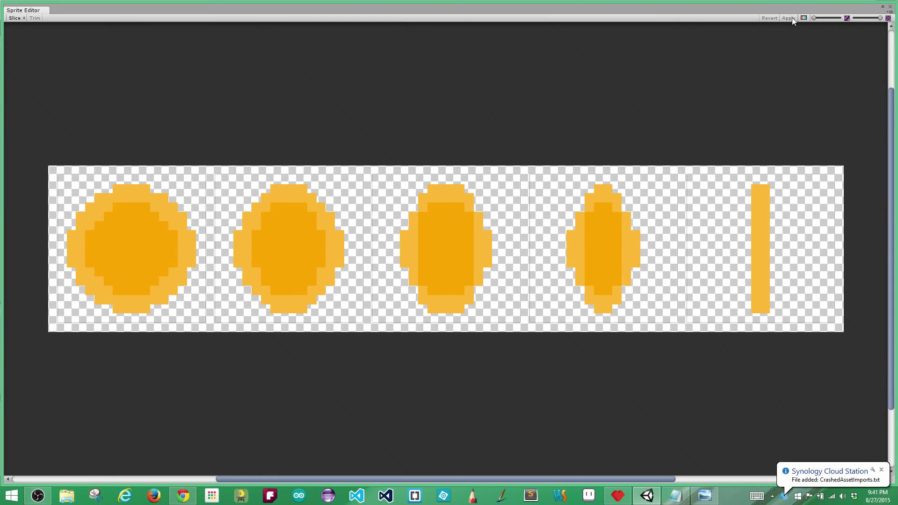
click(889, 7)
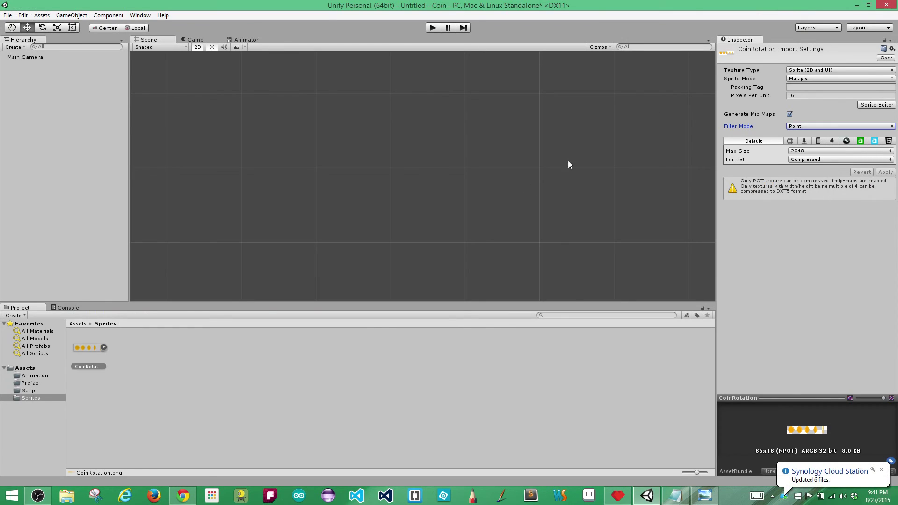
Expand the CoinRotation asset and inspect each sub-sprite, CoinRotation_0 through CoinRotation_4
click(104, 348)
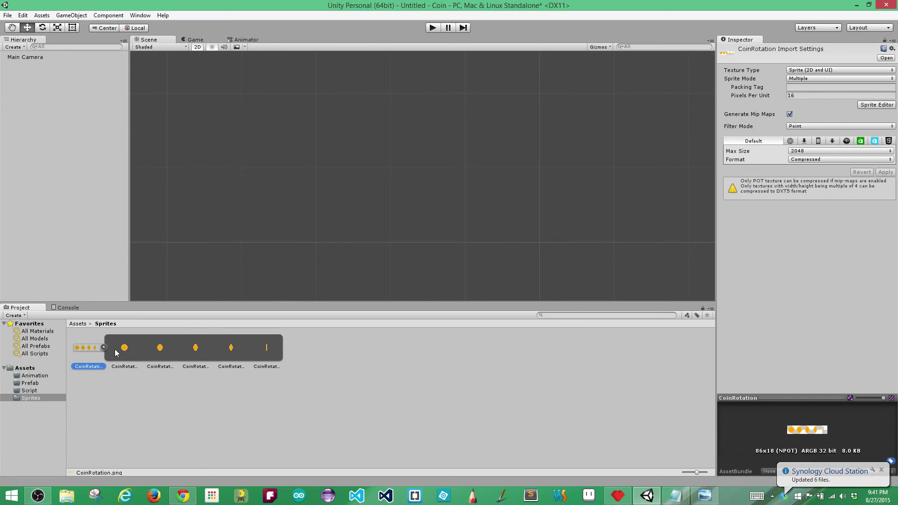
click(127, 351)
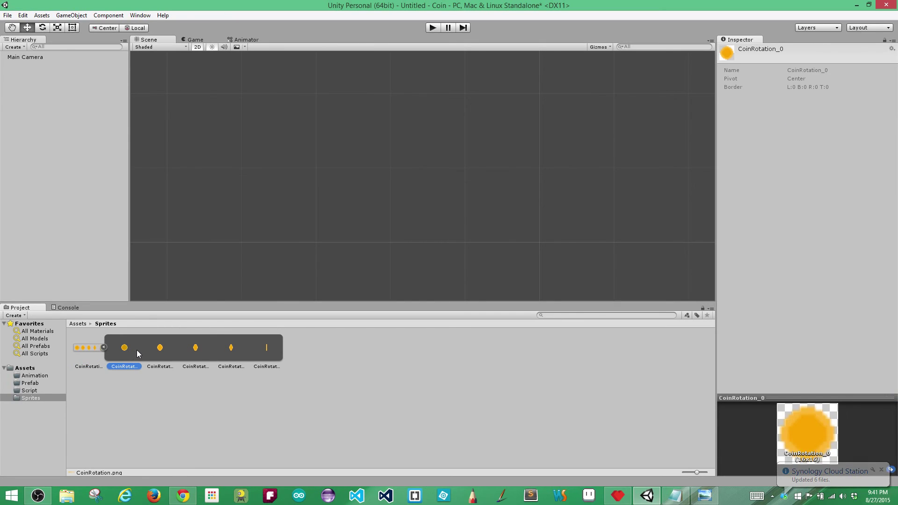
click(161, 351)
click(198, 353)
click(230, 360)
click(256, 369)
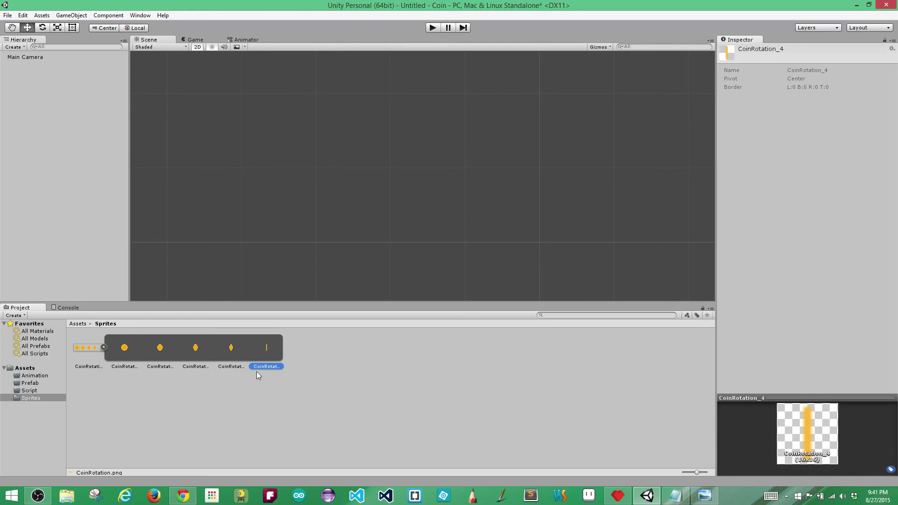
click(104, 348)
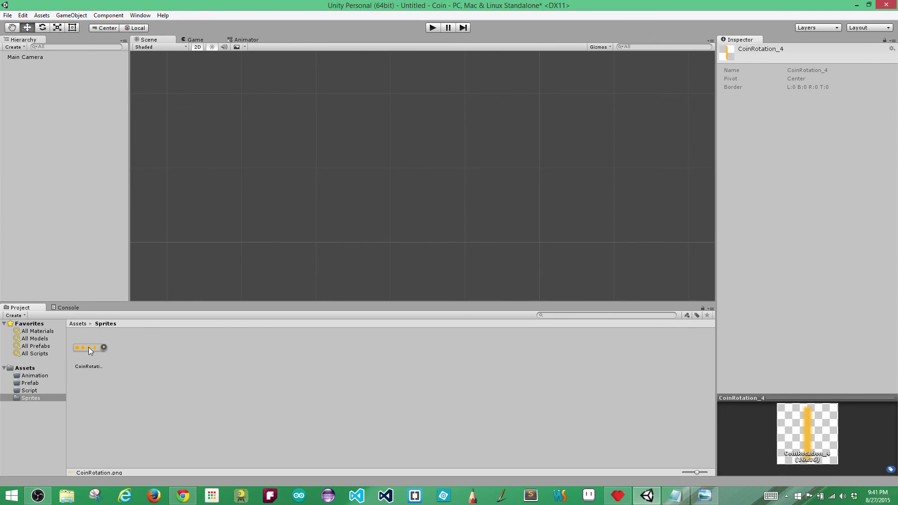
Select all five coin frames together, from CoinRotation_0 to CoinRotation_4
click(104, 347)
click(123, 353)
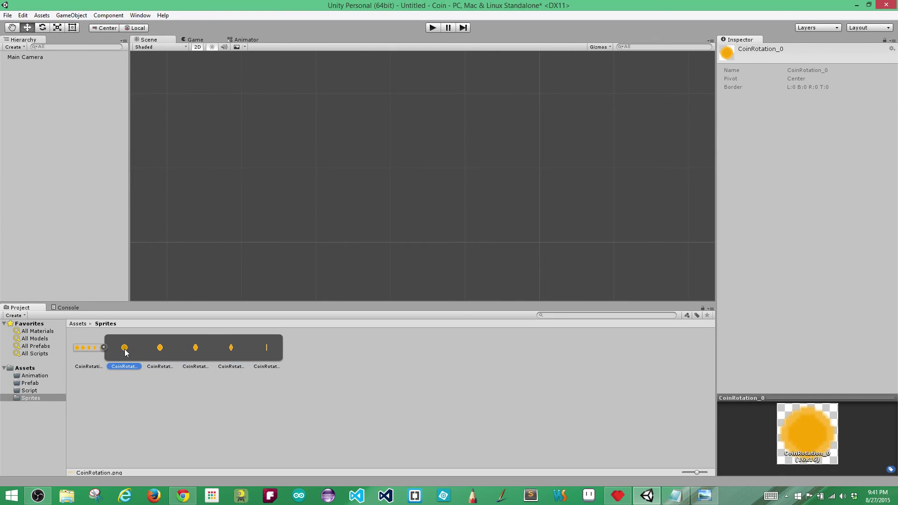
shift+click(272, 354)
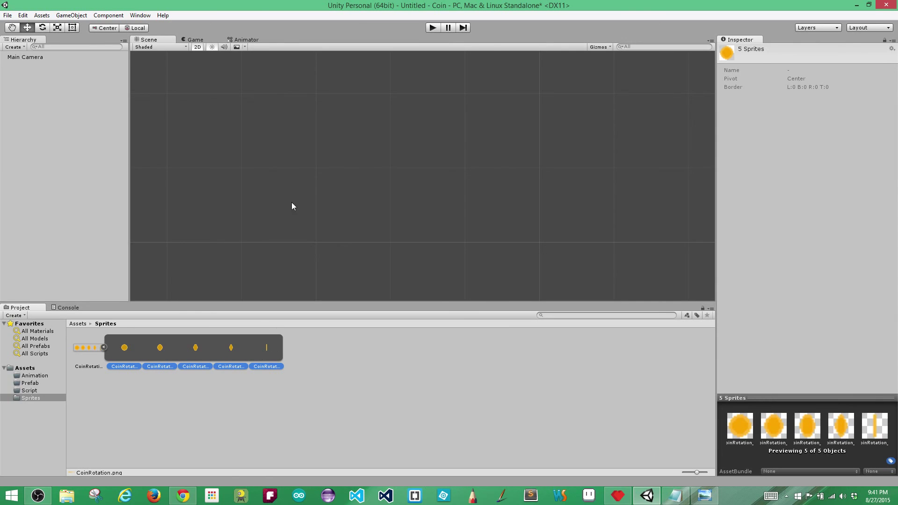
click(104, 348)
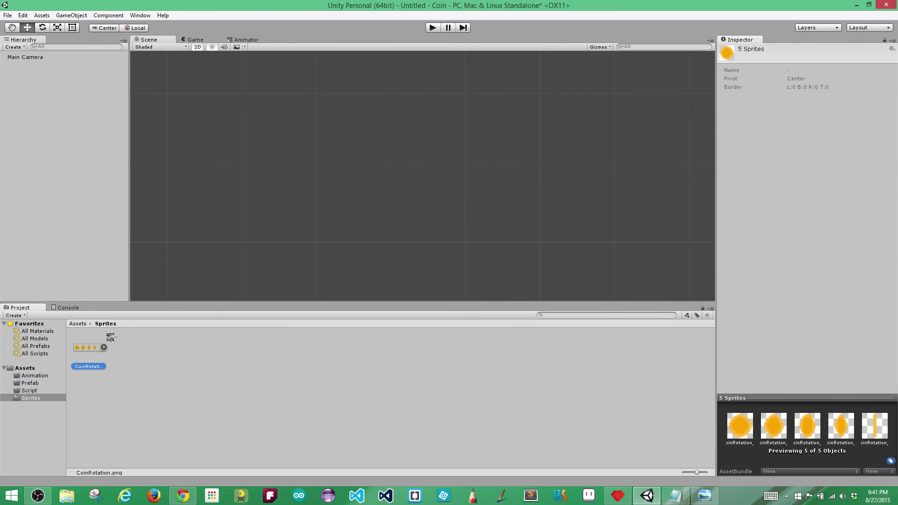
Drop the five coin frames into the scene and save the clip as CoinRotation in Assets/Animation
drag(110, 337, 363, 171)
drag(363, 169, 361, 166)
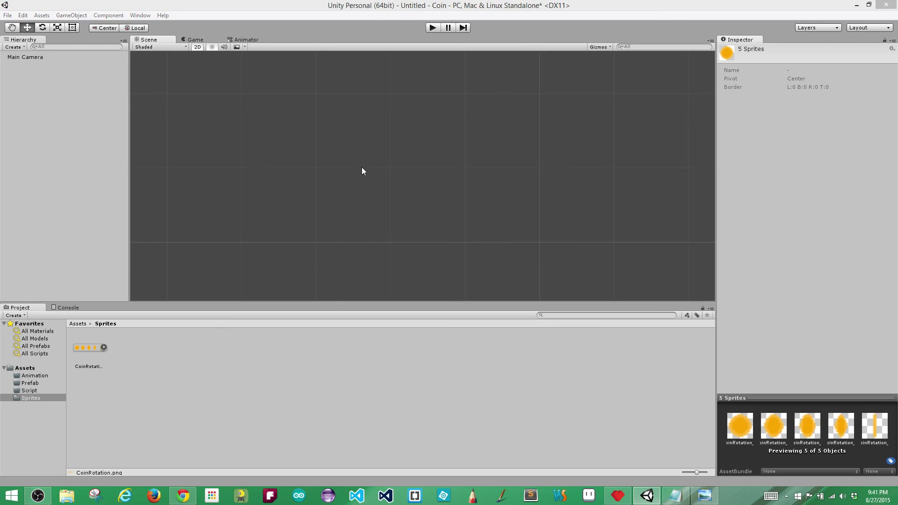
drag(296, 61, 320, 65)
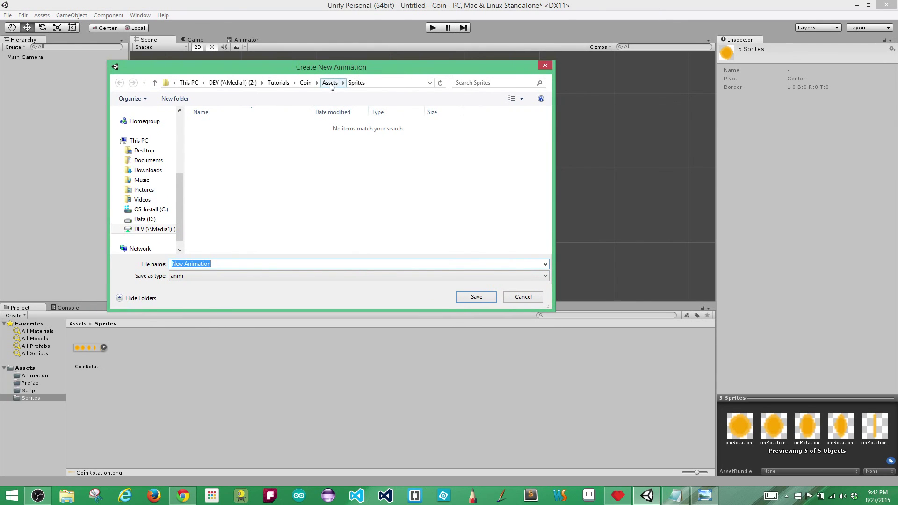
click(330, 83)
double_click(218, 123)
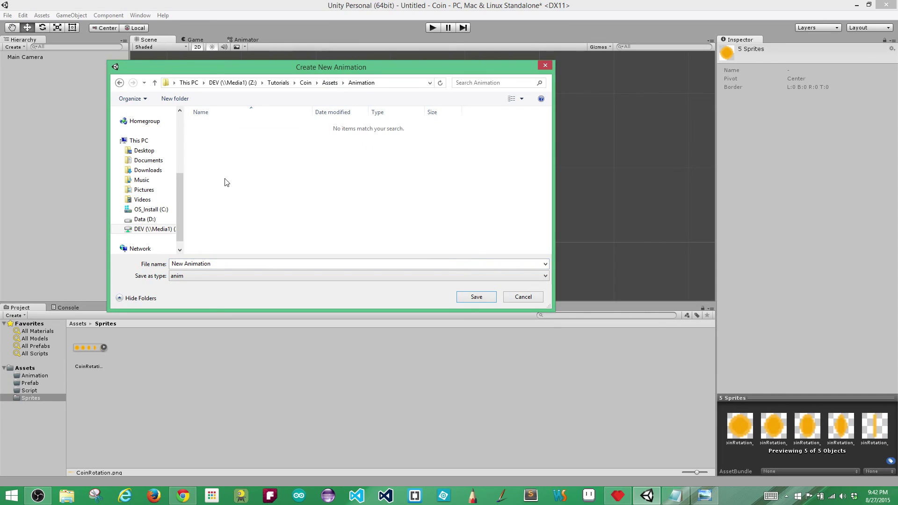
drag(219, 264, 172, 264)
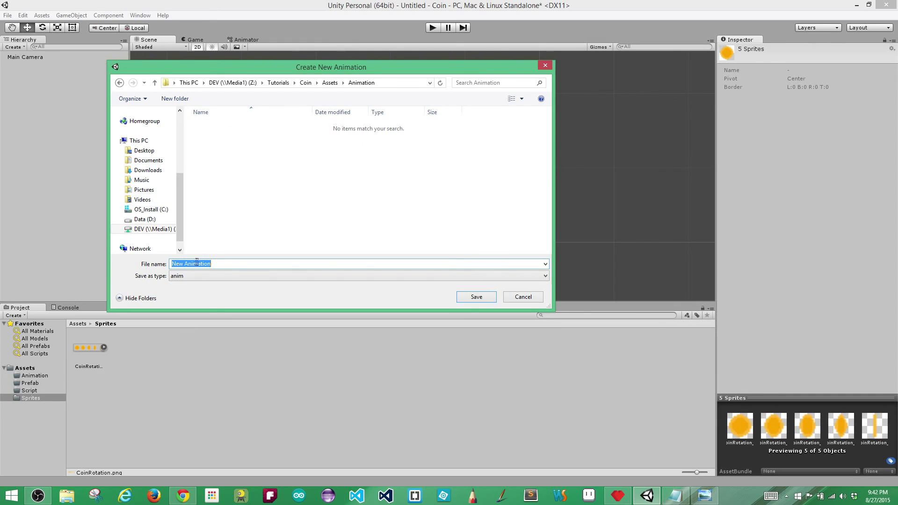
text(CoinRotation)
click(476, 297)
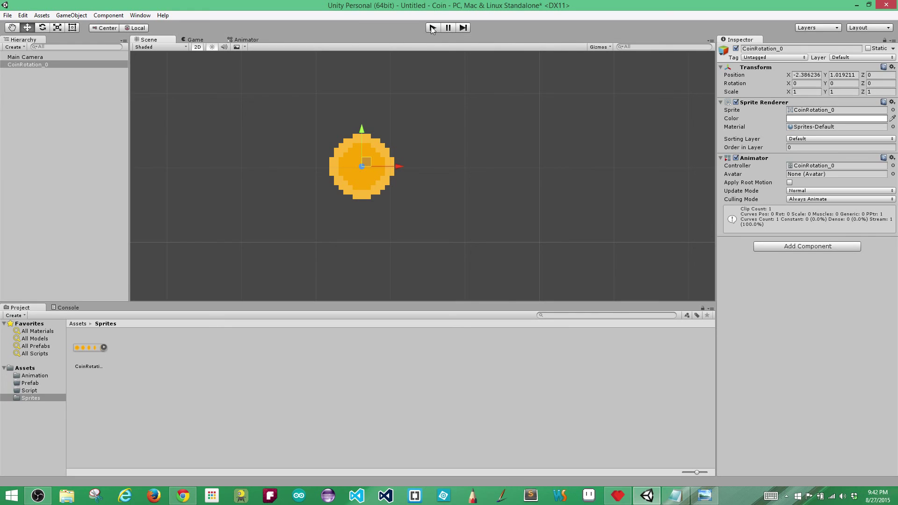
Rename the CoinRotation_0 object to Coin and reposition it in the scene
drag(360, 159, 380, 132)
click(35, 63)
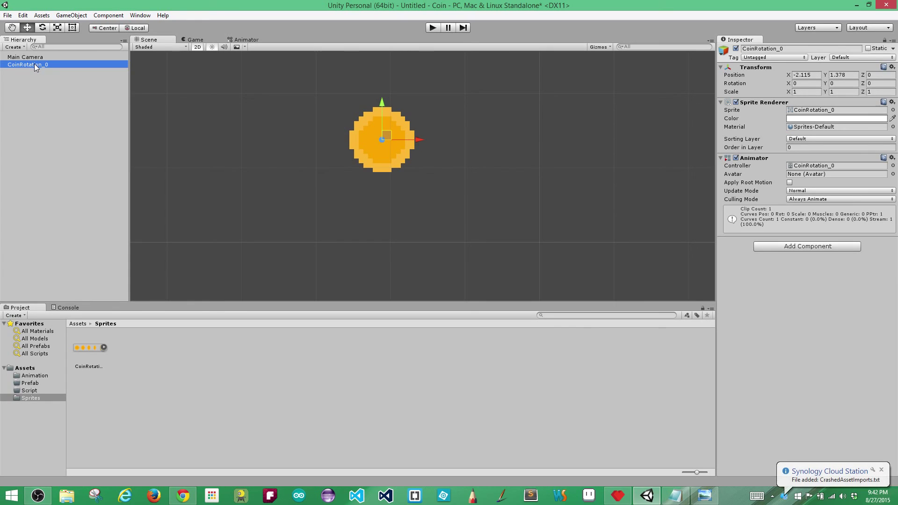
click(35, 64)
text(Coin)
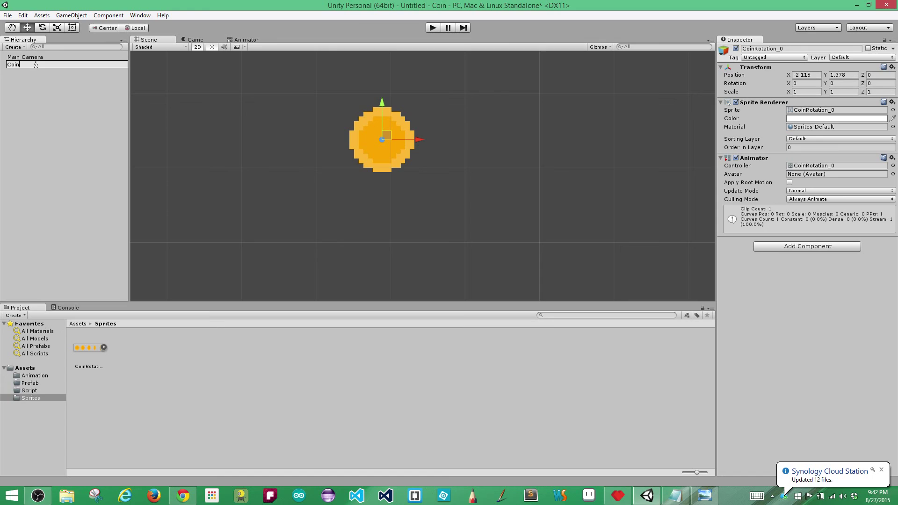
key(Return)
drag(384, 137, 399, 140)
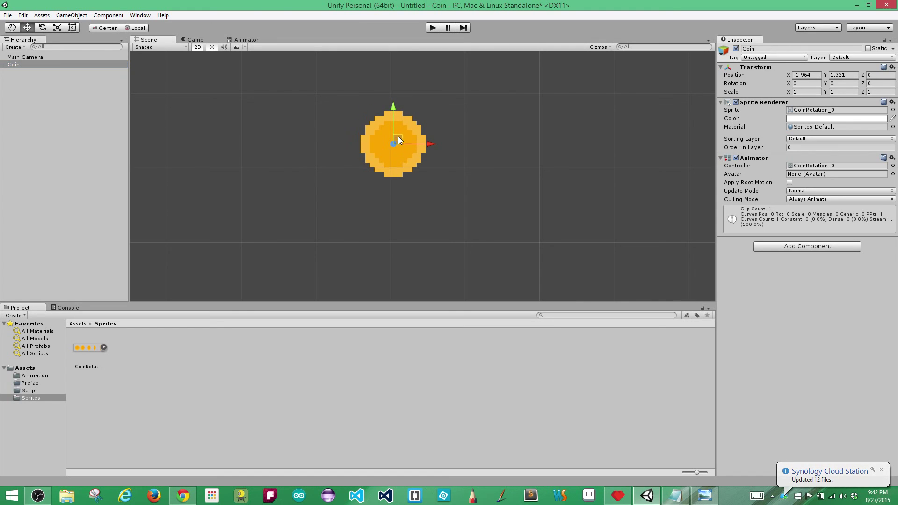
Test-run the game to watch the coin spin, then stop and reselect Coin
click(433, 28)
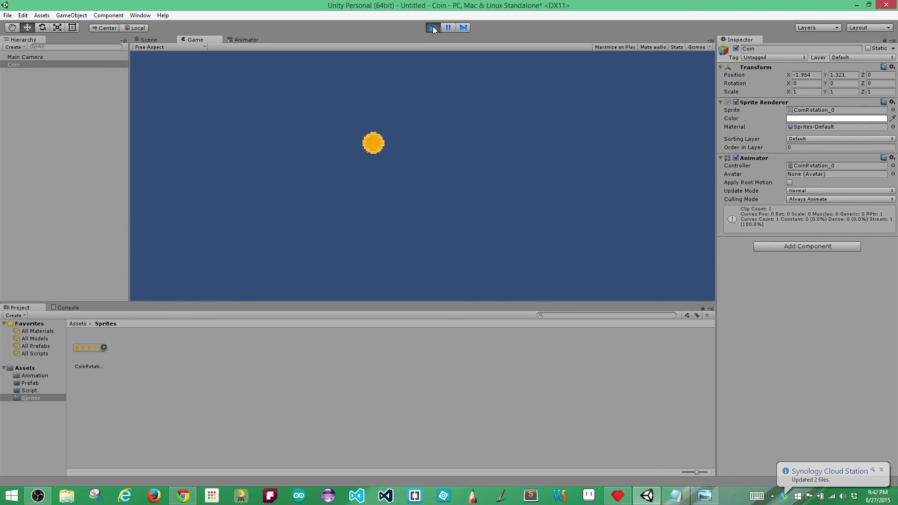
click(433, 28)
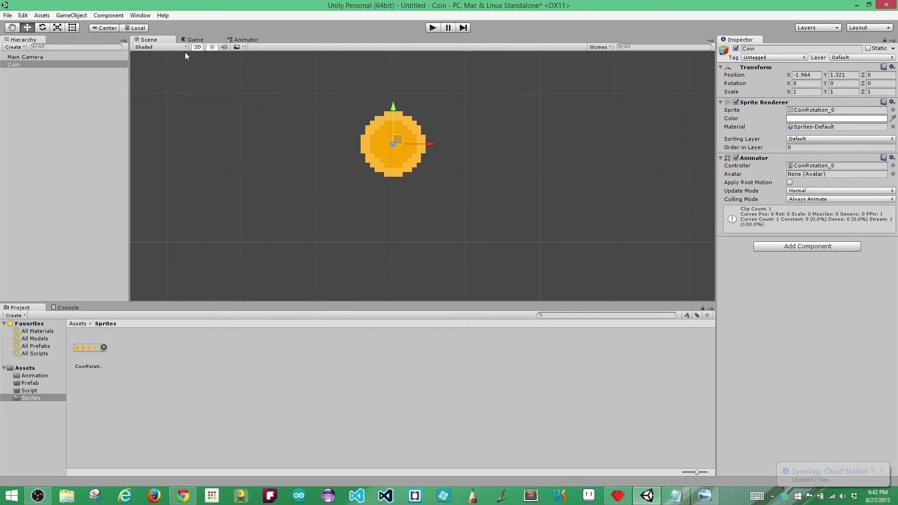
click(16, 65)
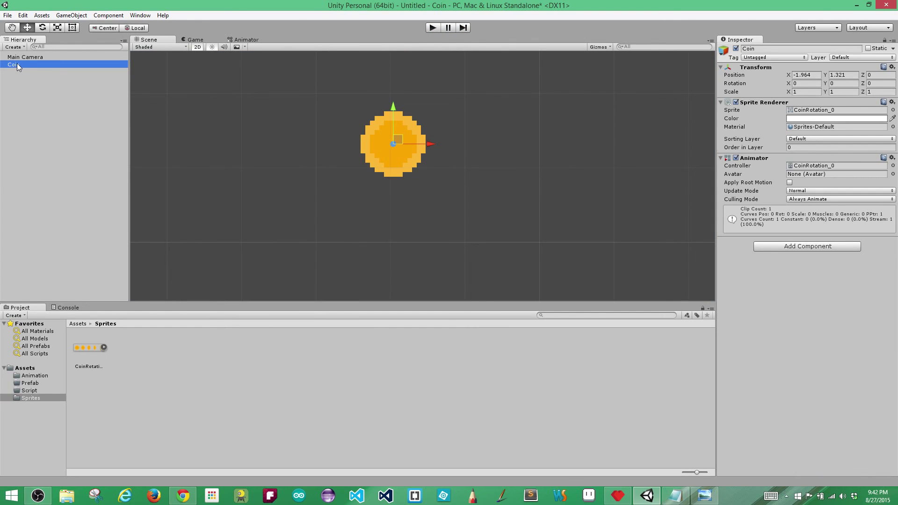
click(141, 16)
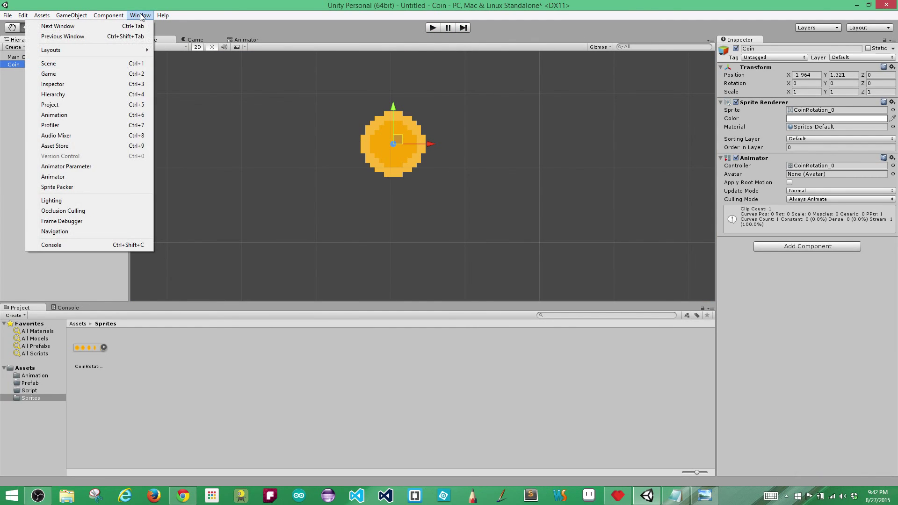
Show the Coin's CoinRotation clip in the Animation window, recording, with the playhead at frame 5
click(65, 115)
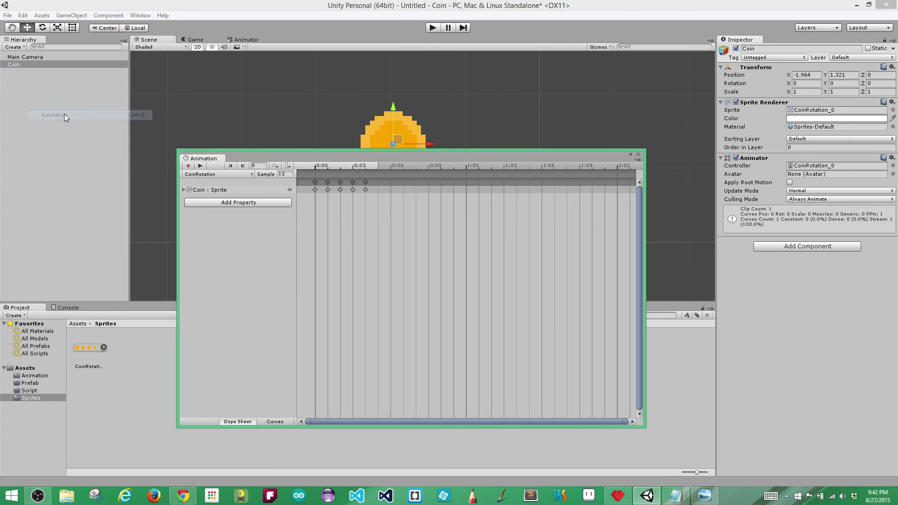
click(183, 190)
drag(252, 156, 264, 201)
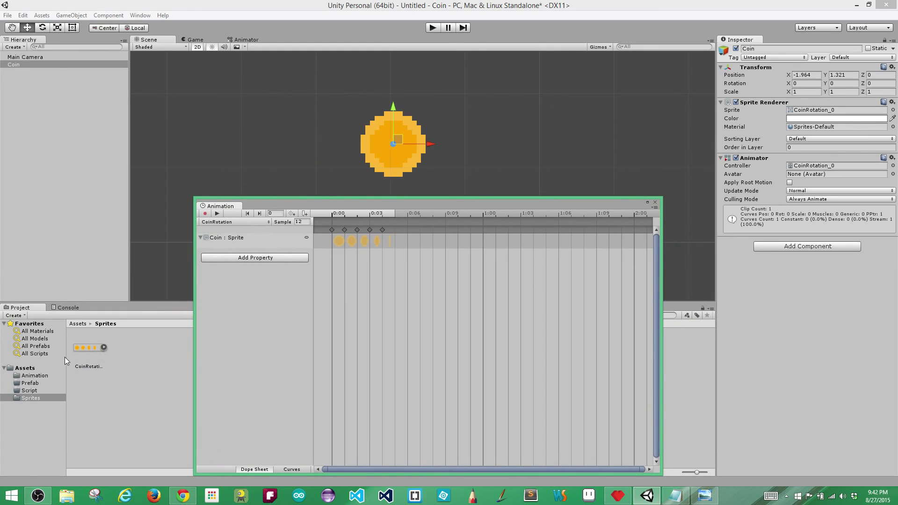
click(35, 375)
click(86, 349)
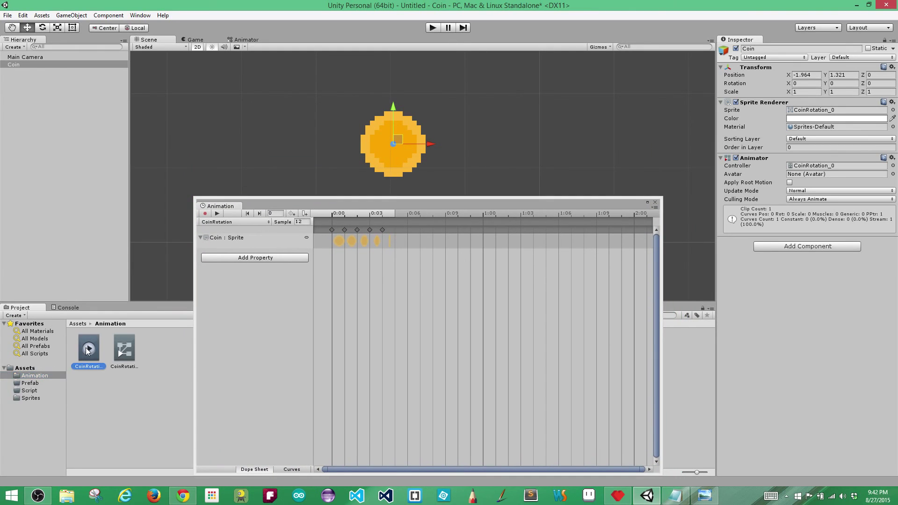
click(33, 65)
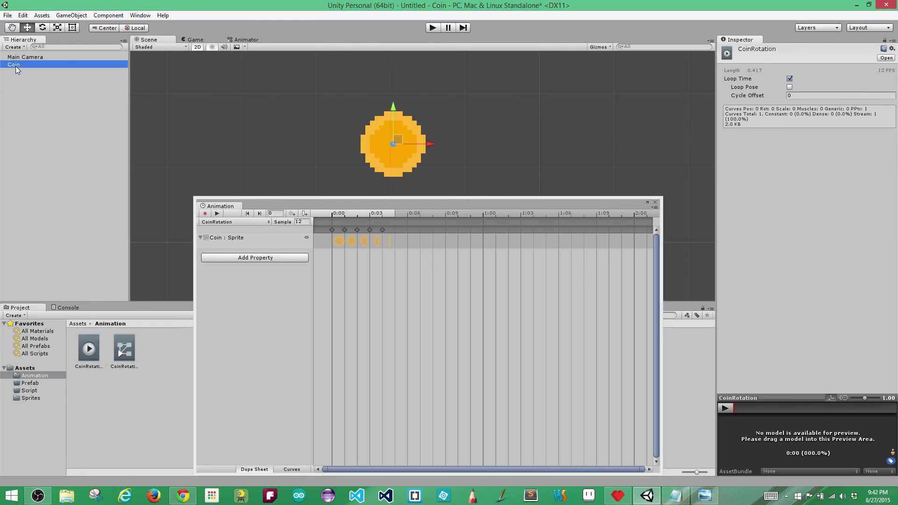
click(389, 240)
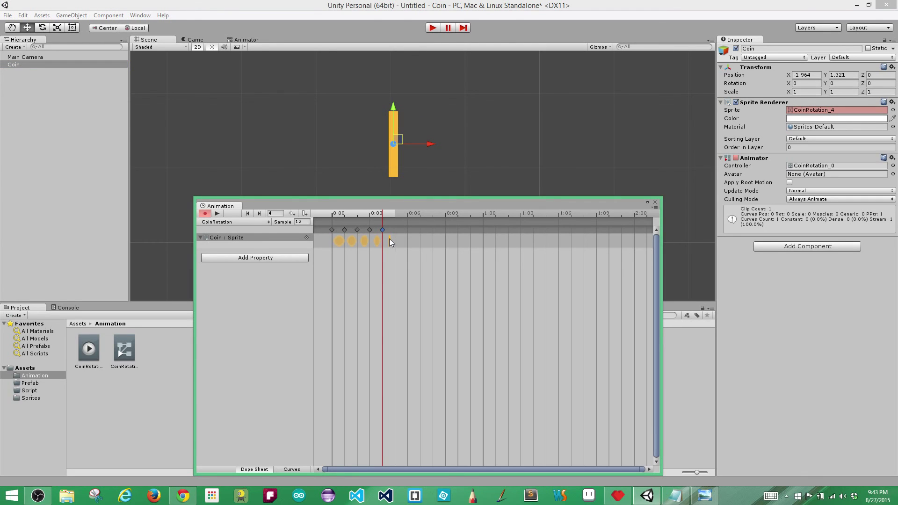
click(395, 213)
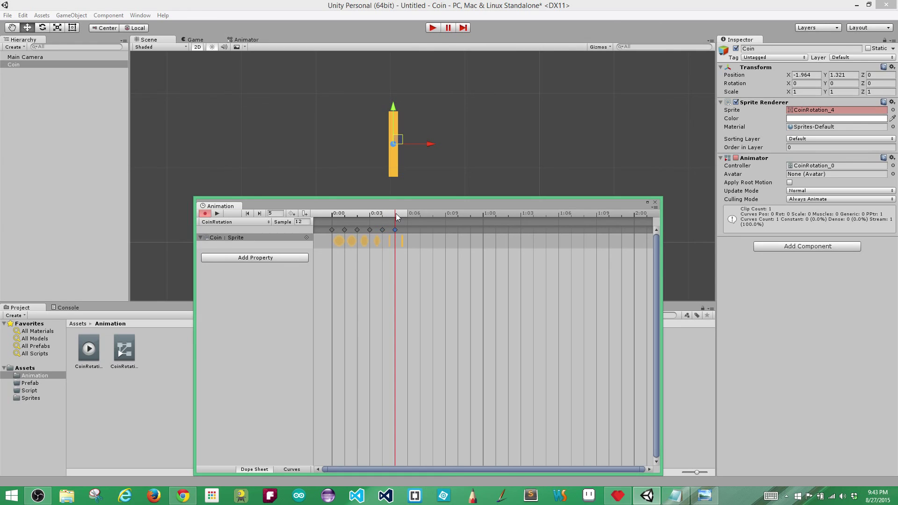
Copy sprite keys 3, 2, 1, 0 to frames 6–9 so the coin spins back to round
click(377, 240)
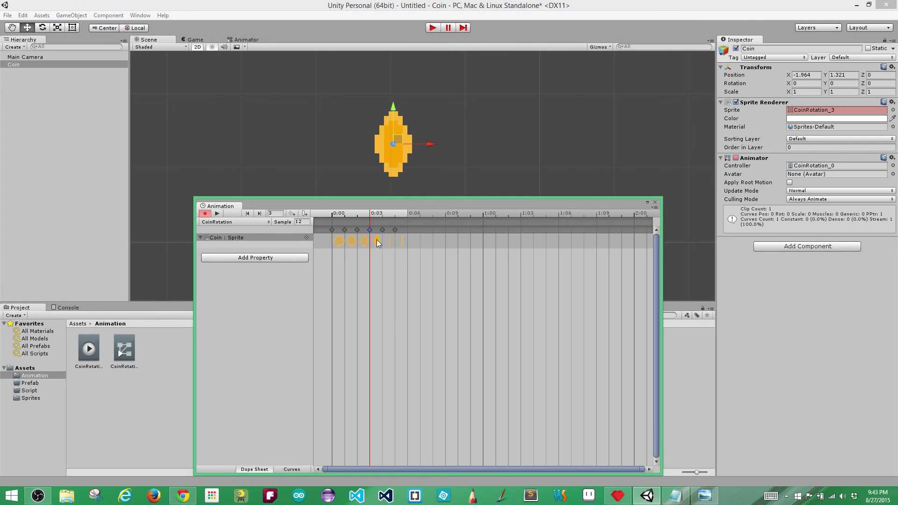
click(407, 214)
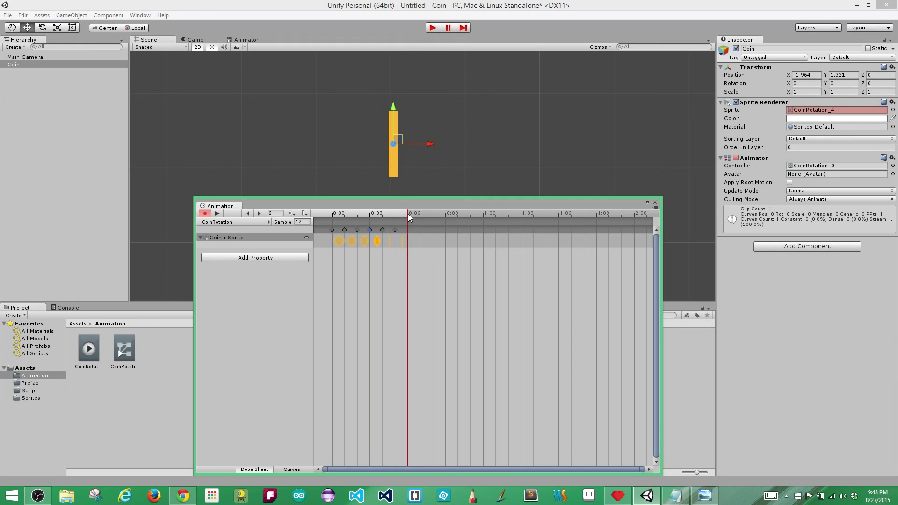
key(ctrl+v)
click(362, 242)
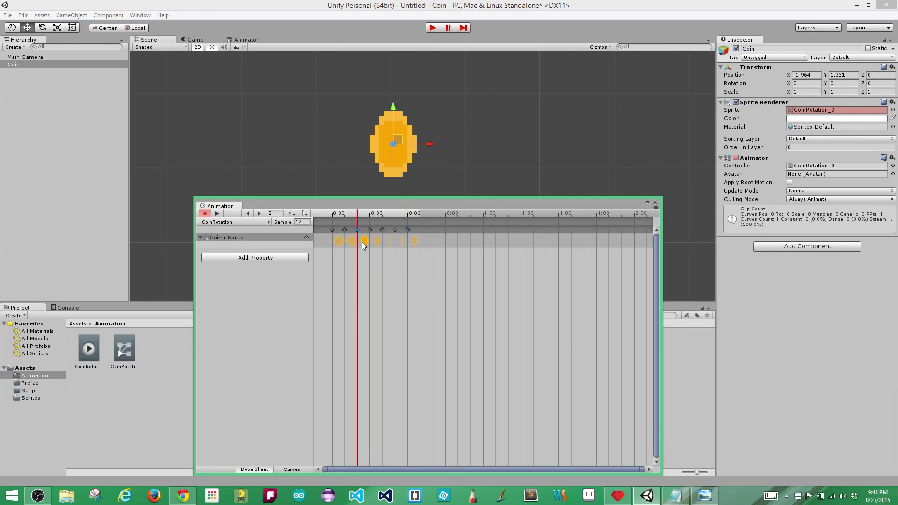
click(420, 214)
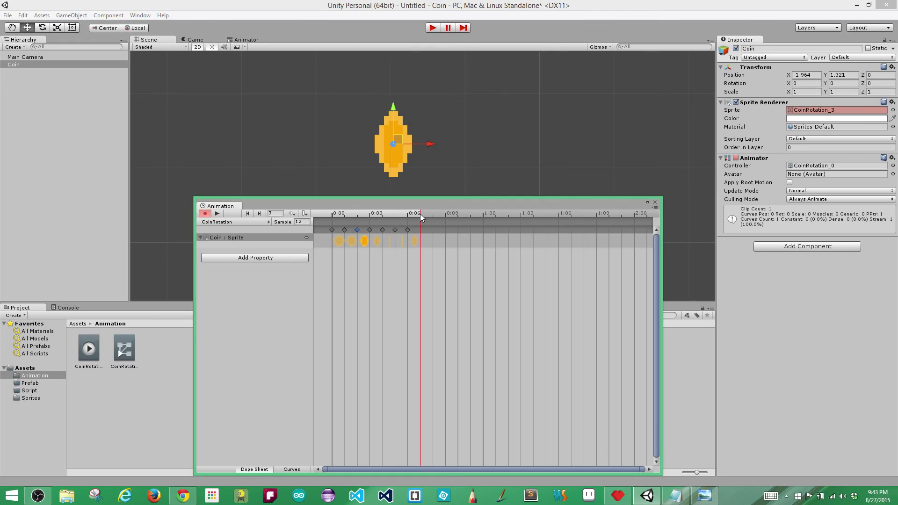
key(ctrl+v)
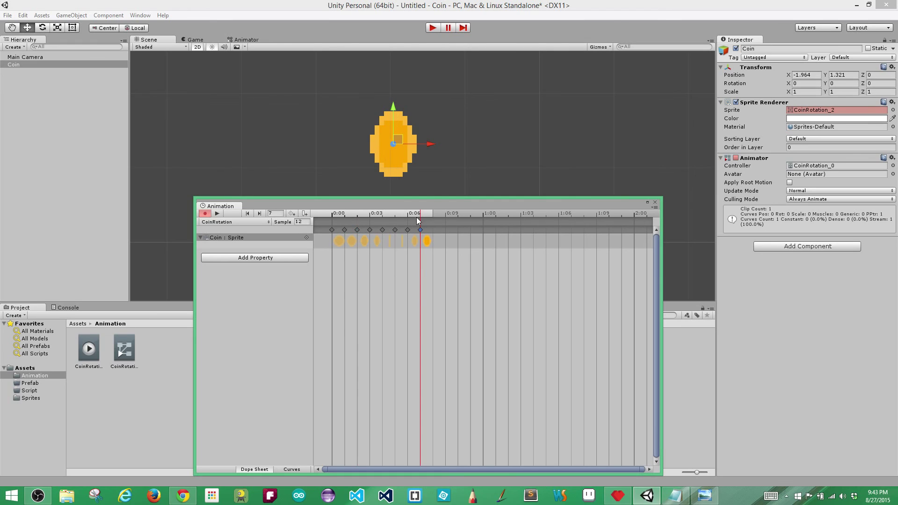
click(351, 242)
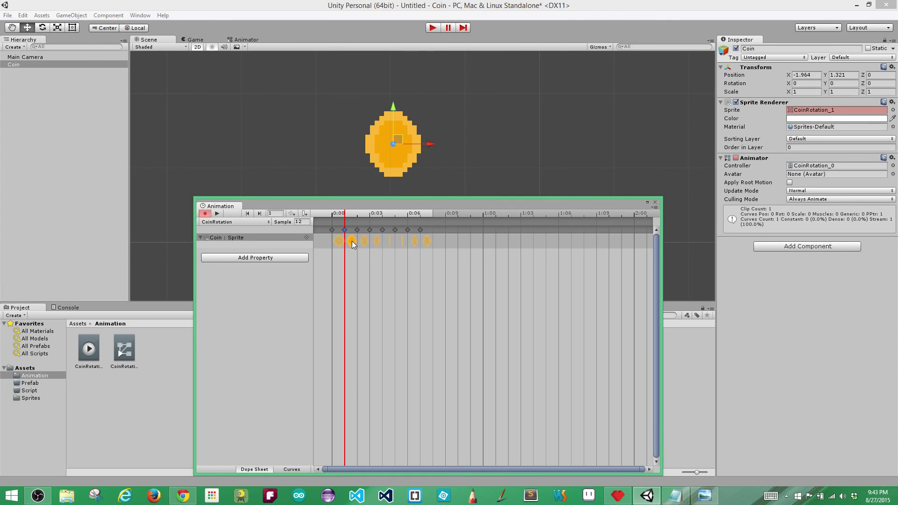
click(433, 212)
key(ctrl+v)
click(340, 241)
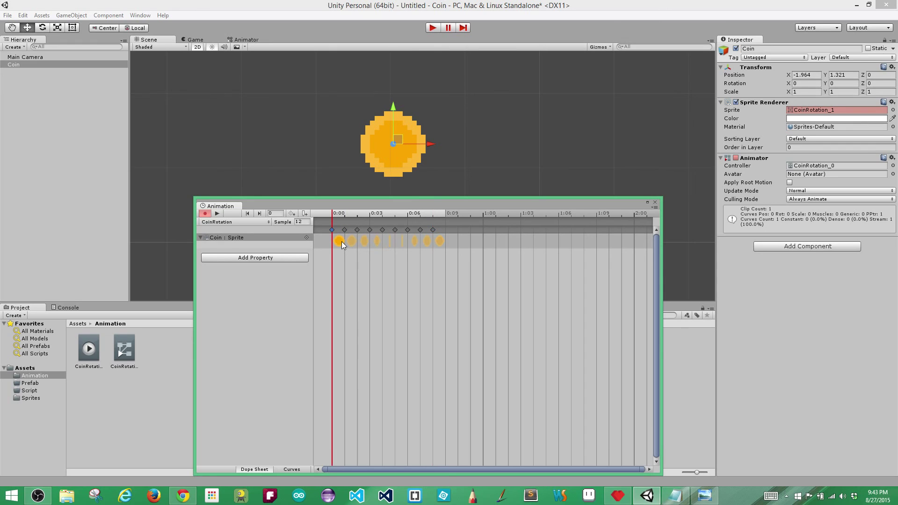
click(446, 213)
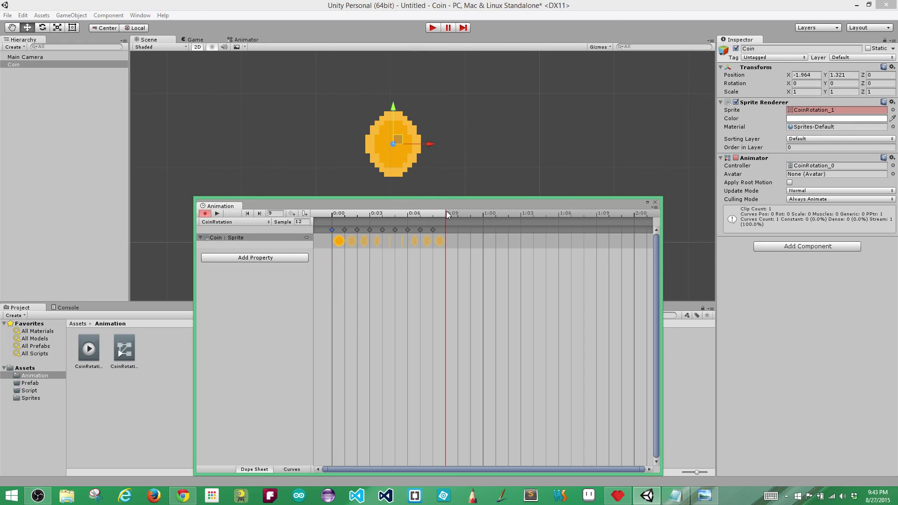
key(ctrl+v)
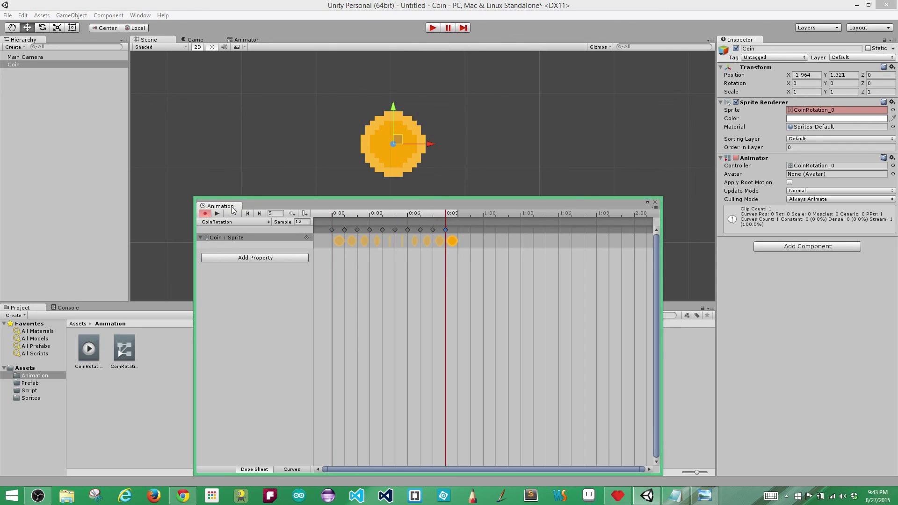
click(655, 202)
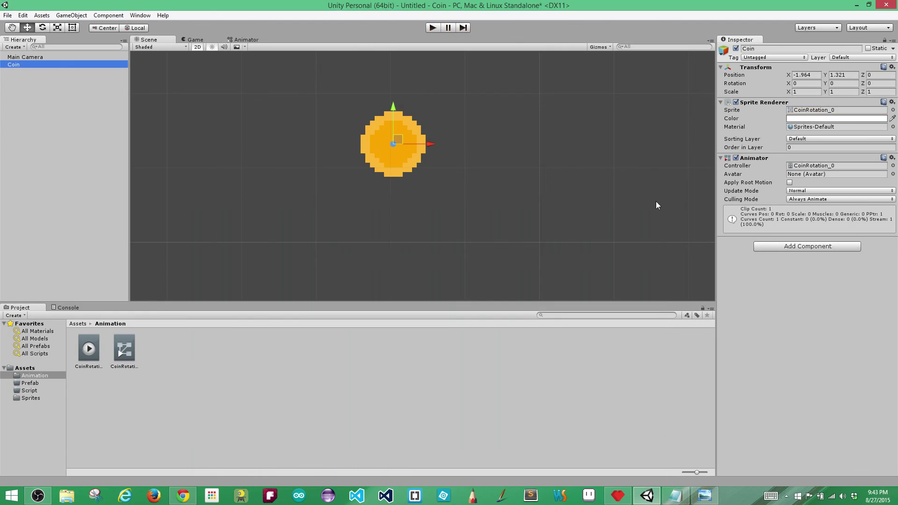
Test-play the coin's back-and-forth spin, stop, reselect Coin and show the top-level Assets folders
click(432, 27)
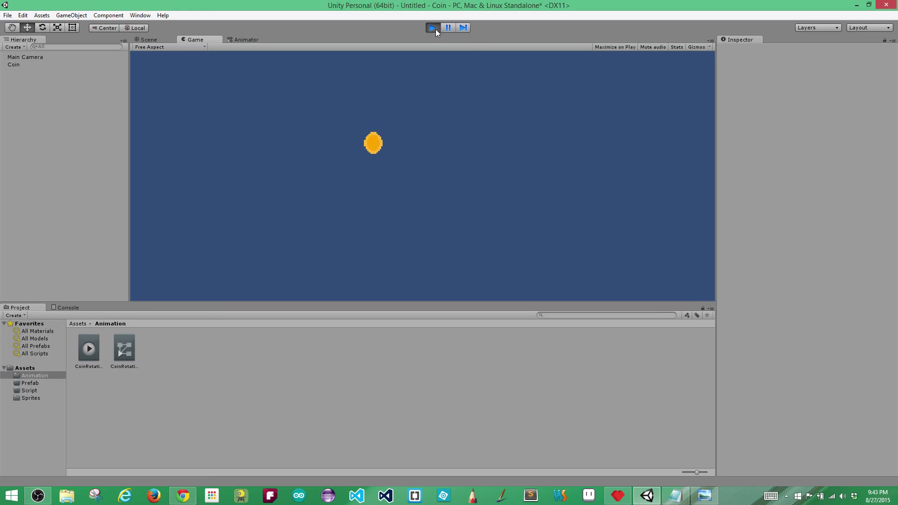
click(434, 27)
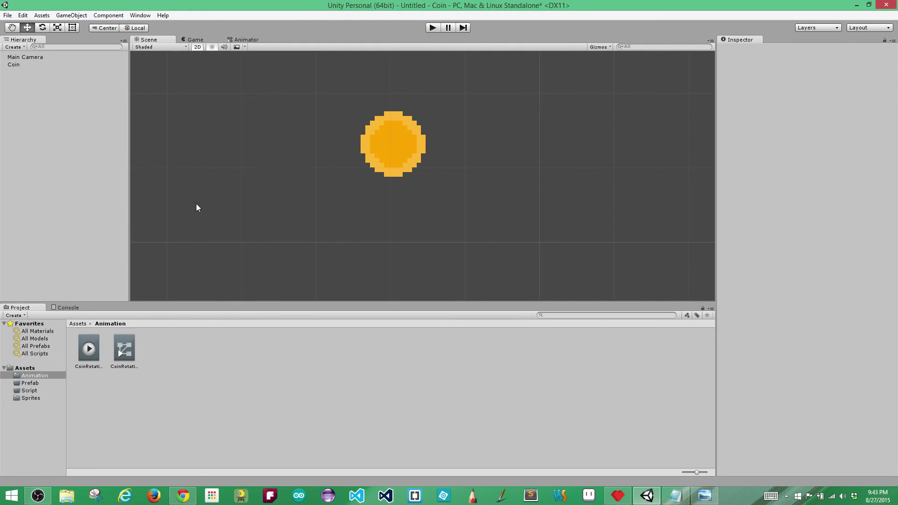
click(16, 64)
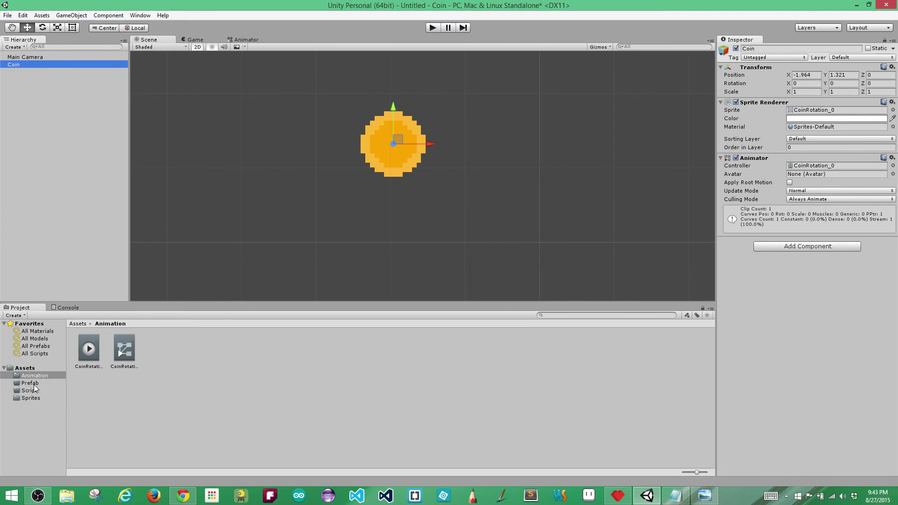
click(27, 368)
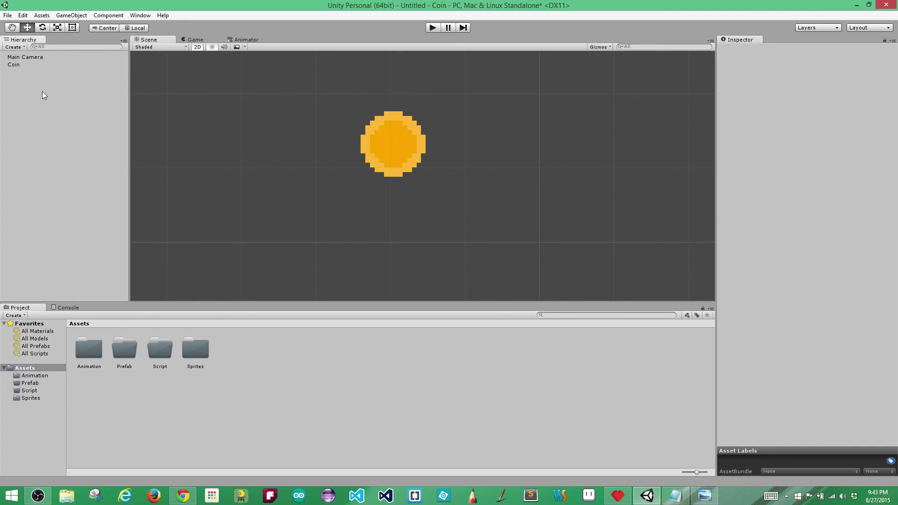
Save Coin as a prefab in the Prefab folder and place four copies, Coin 1 to Coin 4
click(18, 65)
drag(18, 64, 124, 350)
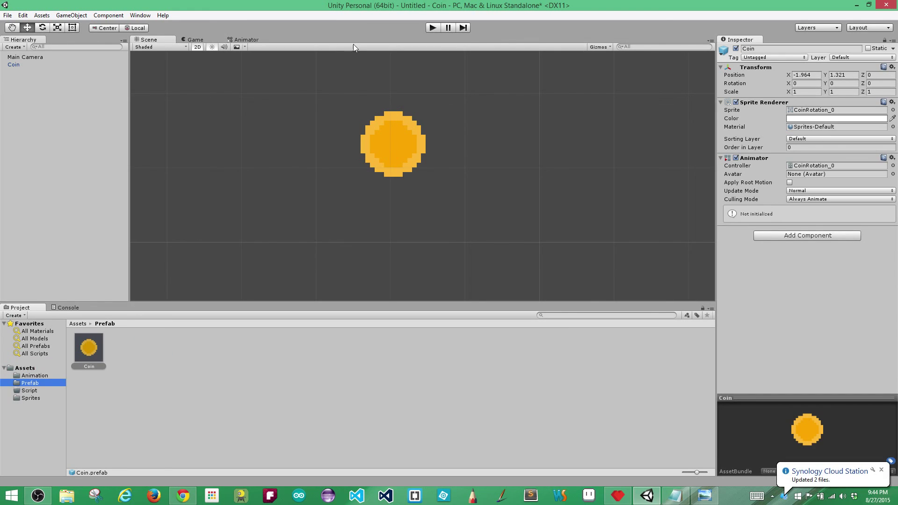
drag(88, 349, 277, 151)
drag(94, 352, 326, 220)
drag(96, 346, 451, 217)
drag(93, 346, 524, 125)
Play-test the five spinning coins, nudge Coin 4 slightly, and play again
click(433, 28)
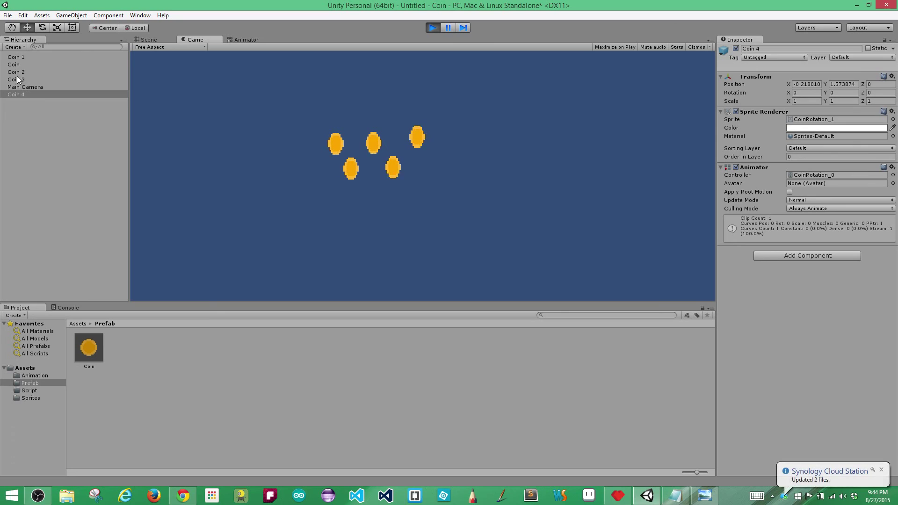
click(432, 27)
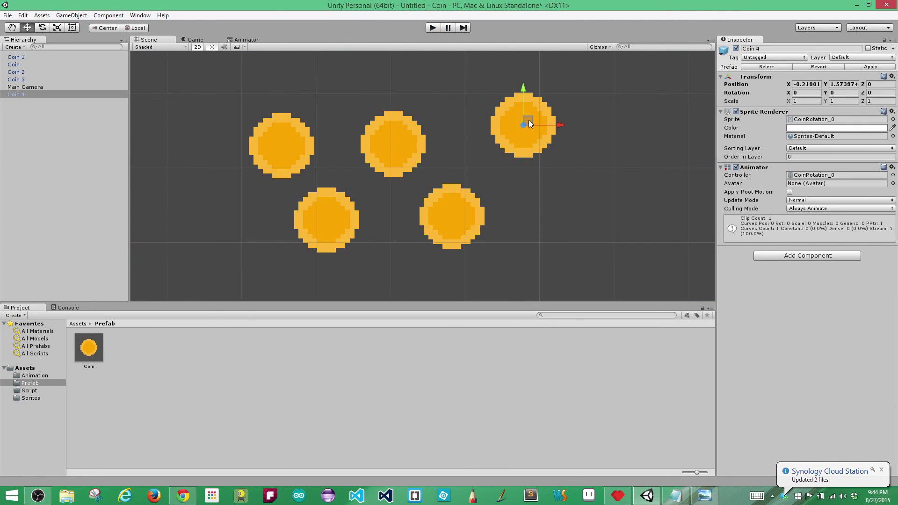
drag(528, 120, 523, 127)
click(433, 29)
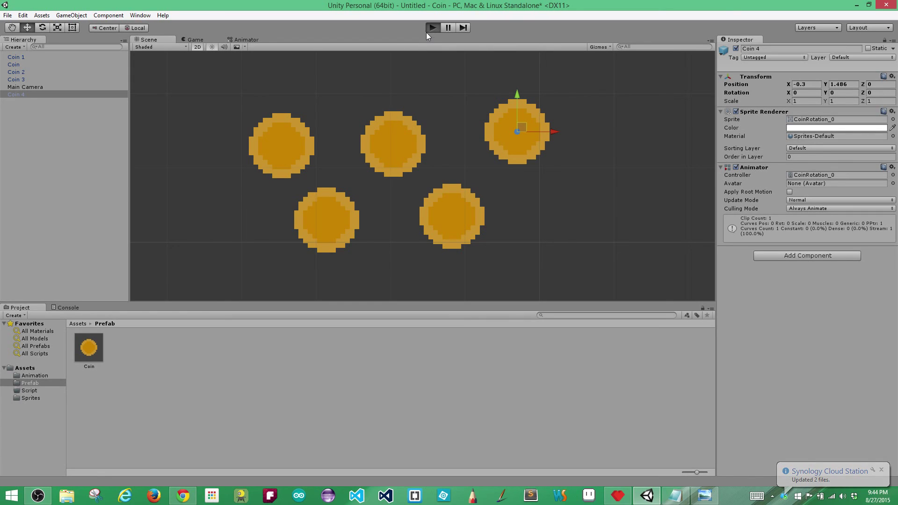